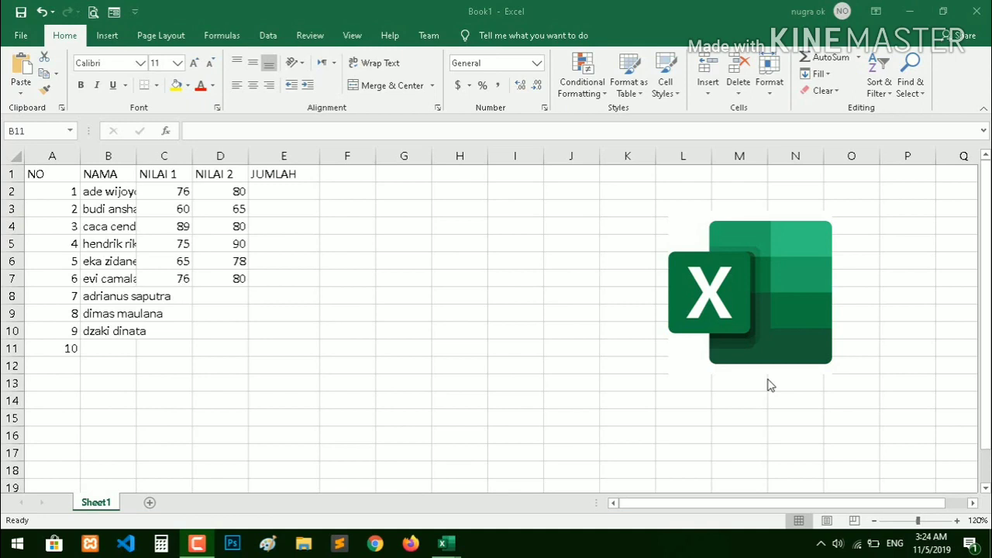
- Add the column headings PERKALIAN in F1 and PEMBAGIAN in G1
{"action": "left_click", "coordinate": [353, 175]}
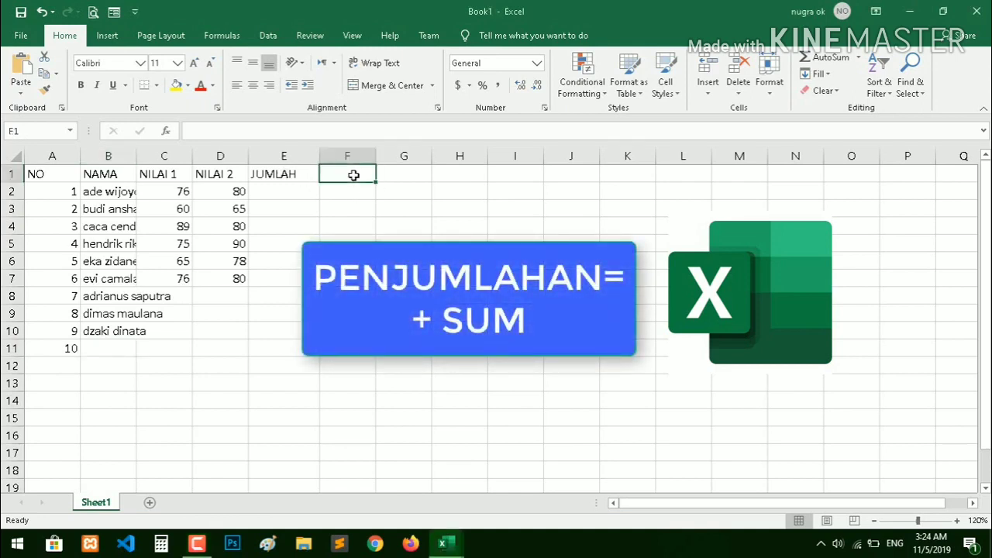
{"action": "type", "text": "PE"}
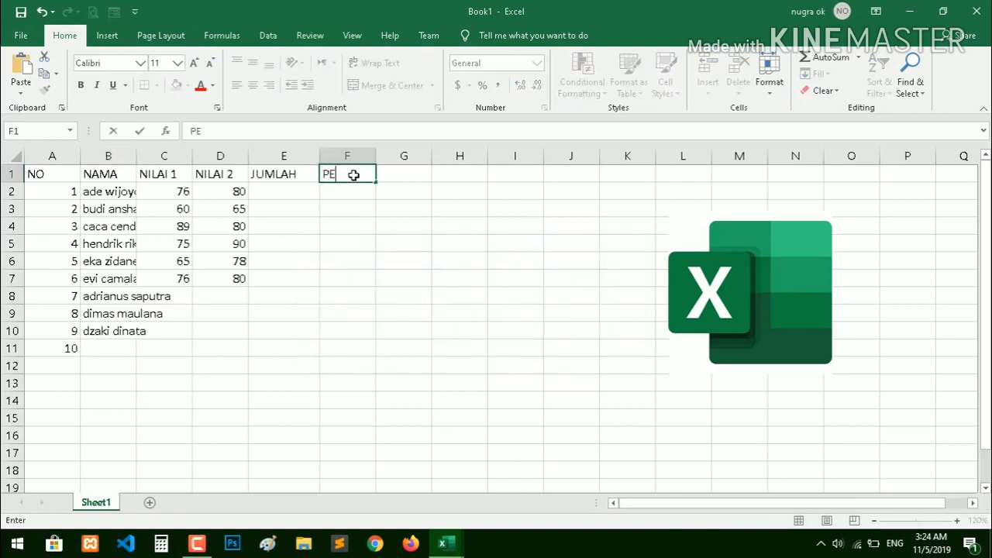
{"action": "type", "text": "RKALIAN"}
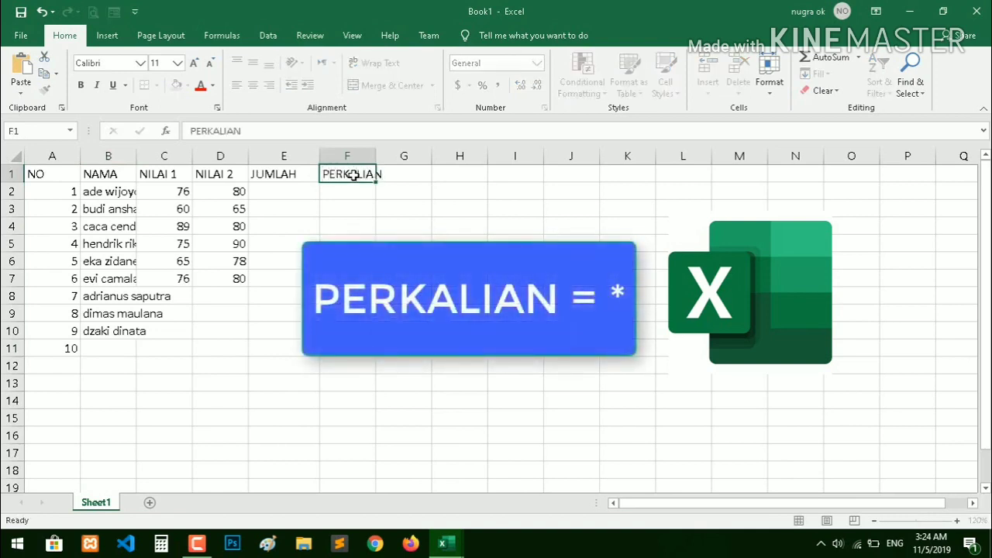
{"action": "key", "text": "Tab"}
{"action": "type", "text": "PEMBAGI"}
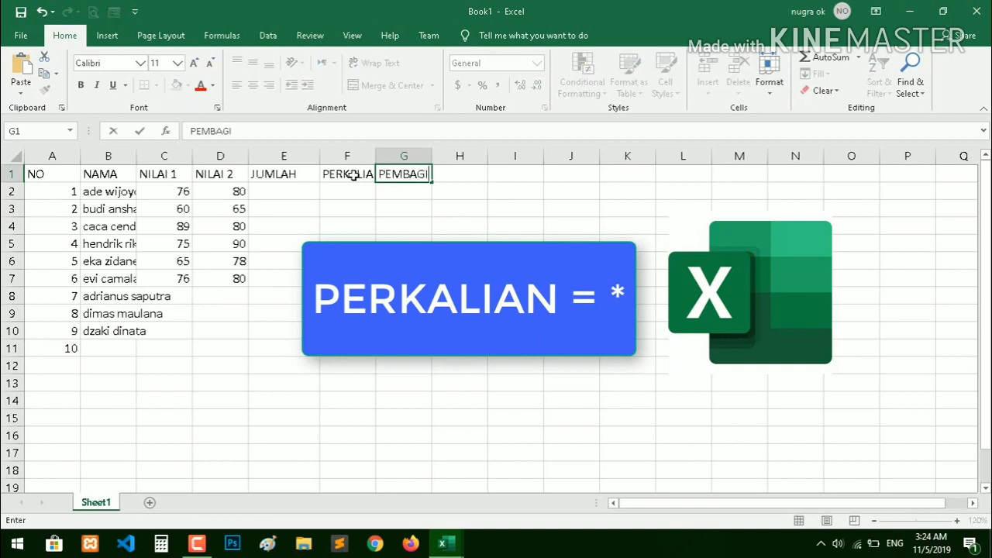
{"action": "type", "text": "AN"}
{"action": "key", "text": "Return"}
- Label rows A12:A14 as NILAI RATA RATA, NILAI TERTINGGI and NILAI TERENDAH
{"action": "key", "text": "Down"}
{"action": "key", "text": "Down"}
{"action": "key", "text": "Down"}
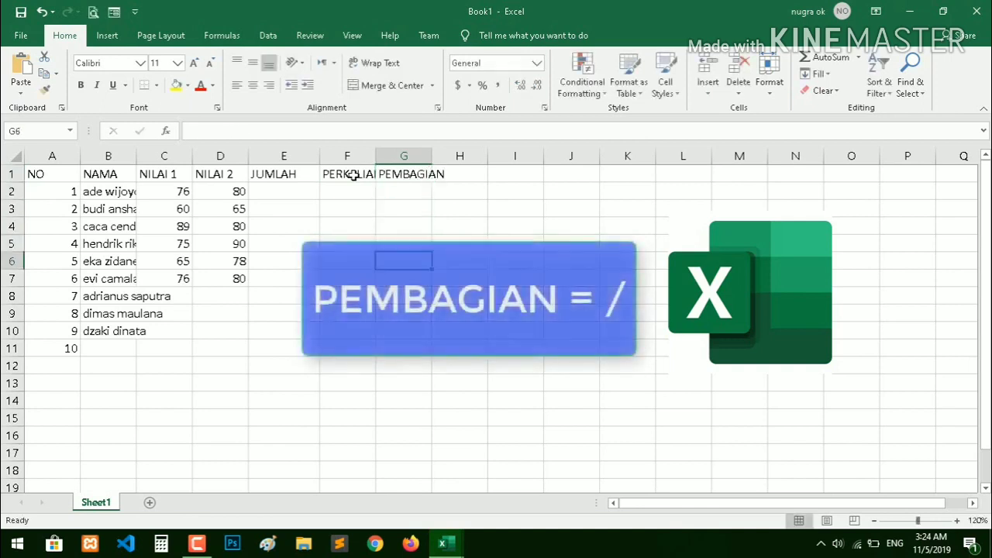
{"action": "key", "text": "Down"}
{"action": "key", "text": "Down"}
{"action": "key", "text": "Down"}
{"action": "key", "text": "Down"}
{"action": "key", "text": "Down"}
{"action": "key", "text": "Home"}
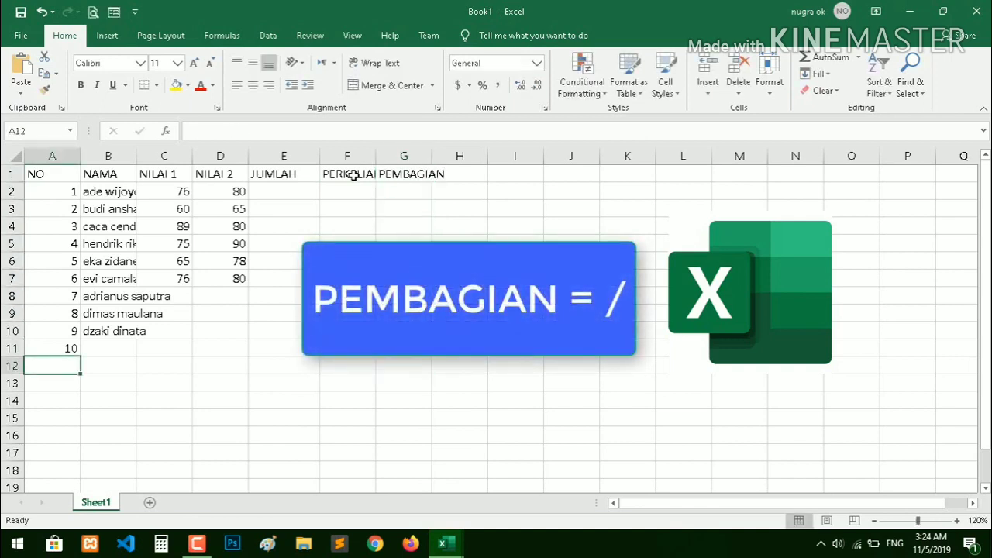
{"action": "type", "text": "N"}
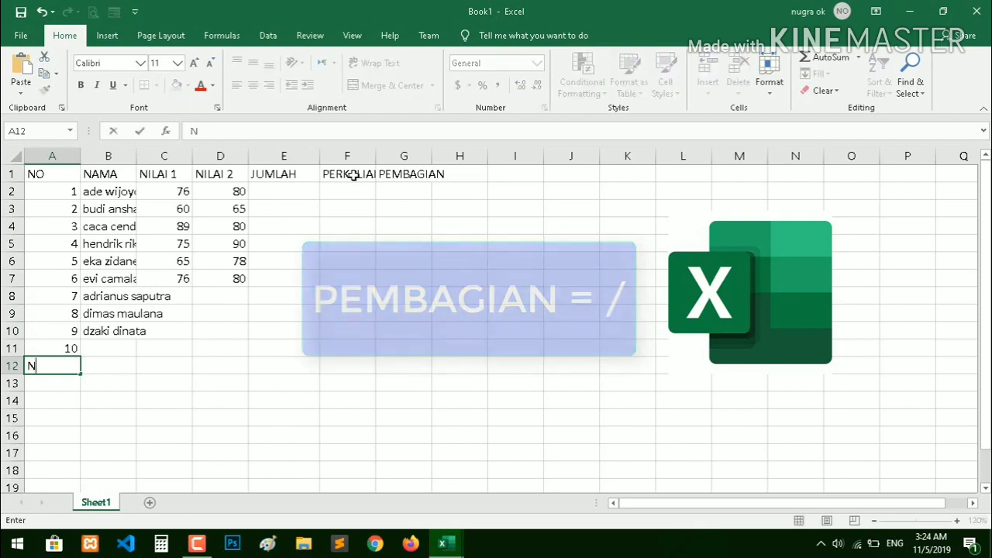
{"action": "type", "text": "L"}
{"action": "key", "text": "BackSpace"}
{"action": "type", "text": "ILAI"}
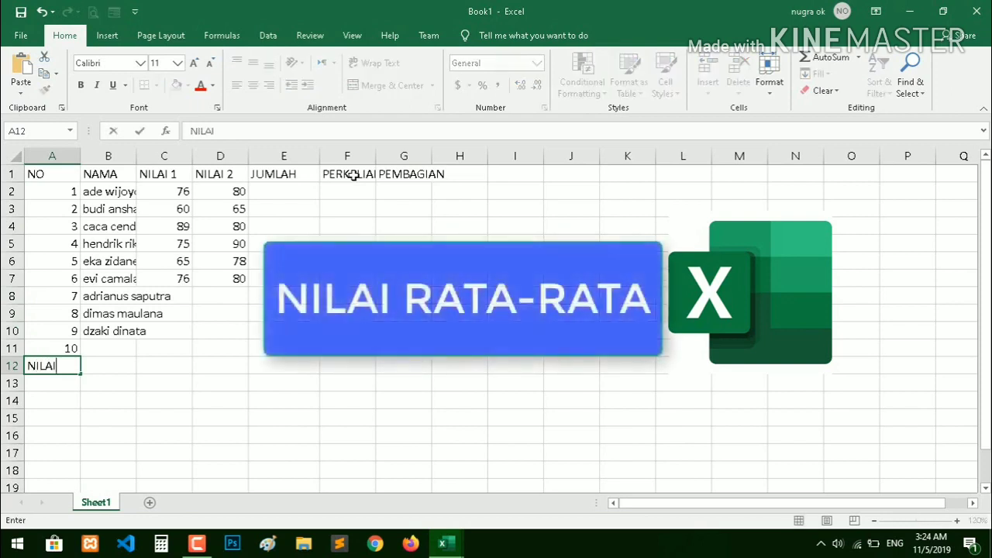
{"action": "type", "text": " RATA RA"}
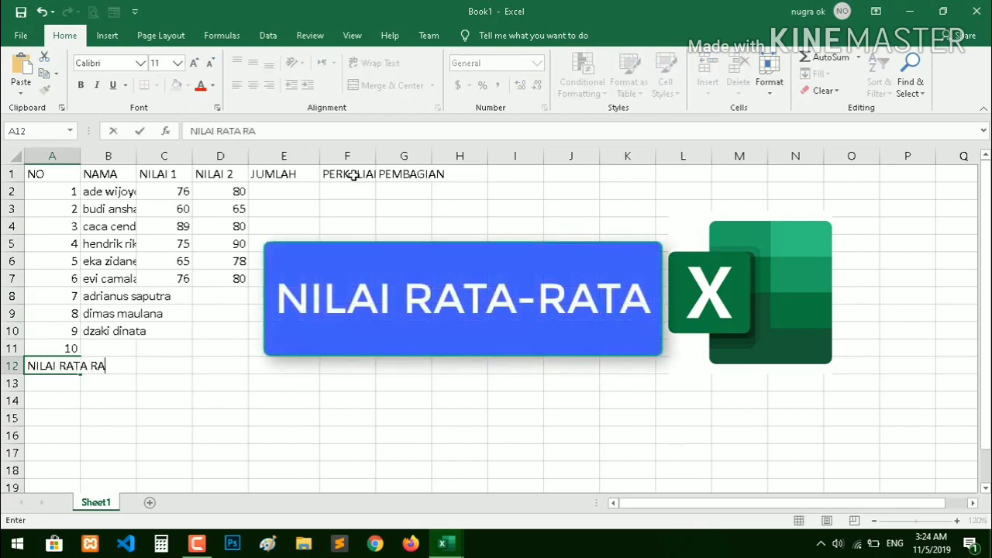
{"action": "type", "text": "TA"}
{"action": "key", "text": "Return"}
{"action": "type", "text": "NILAI "}
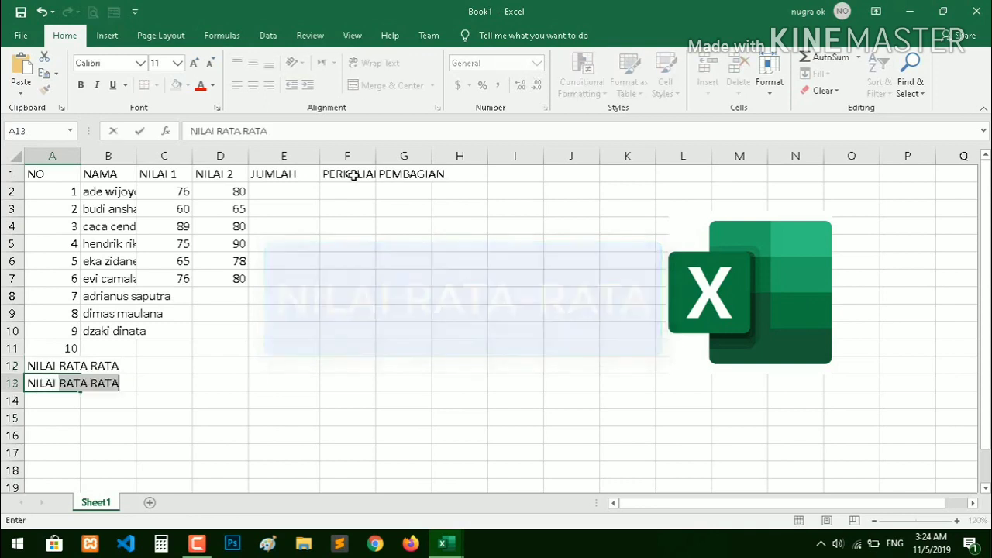
{"action": "type", "text": "TERTI"}
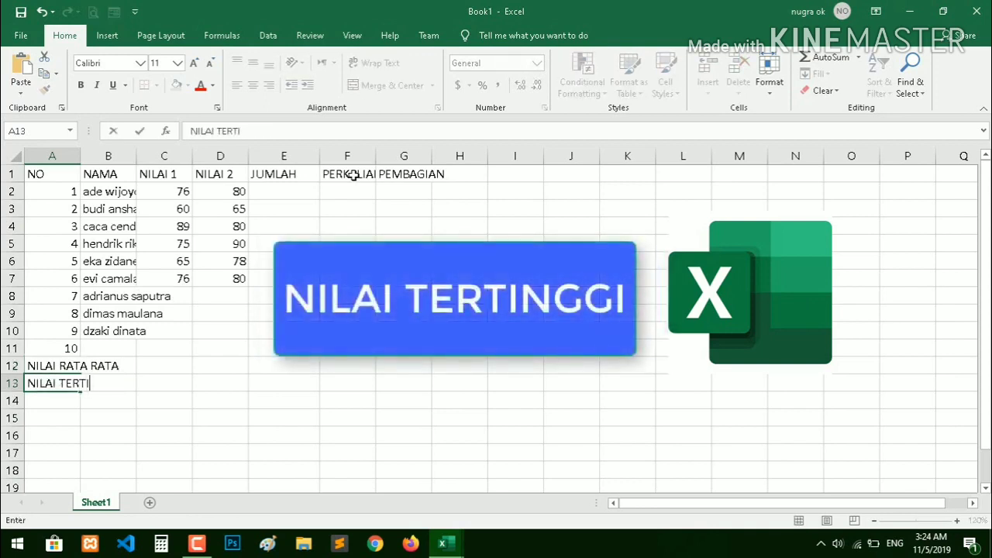
{"action": "type", "text": "NGGI"}
{"action": "key", "text": "Return"}
{"action": "type", "text": "N"}
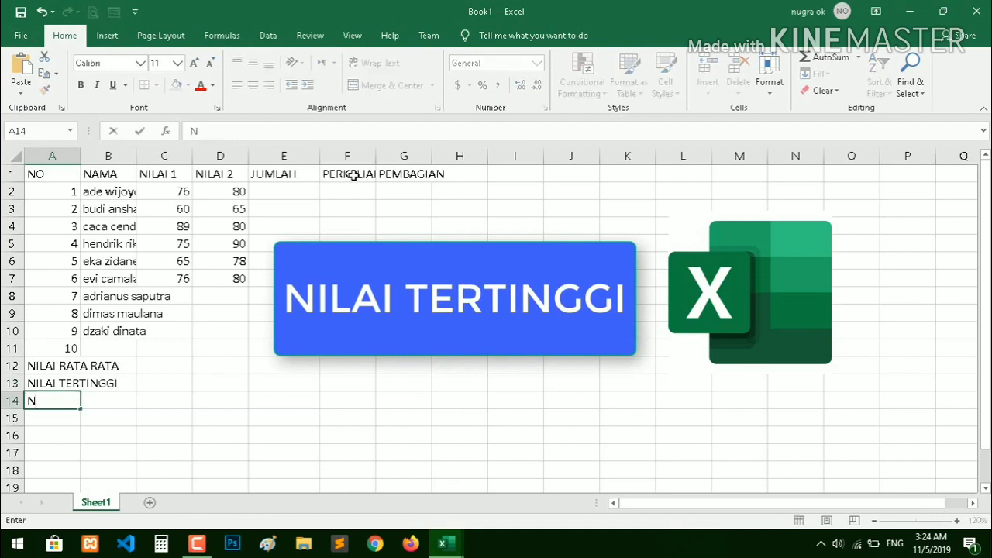
{"action": "type", "text": "ILAI TEE"}
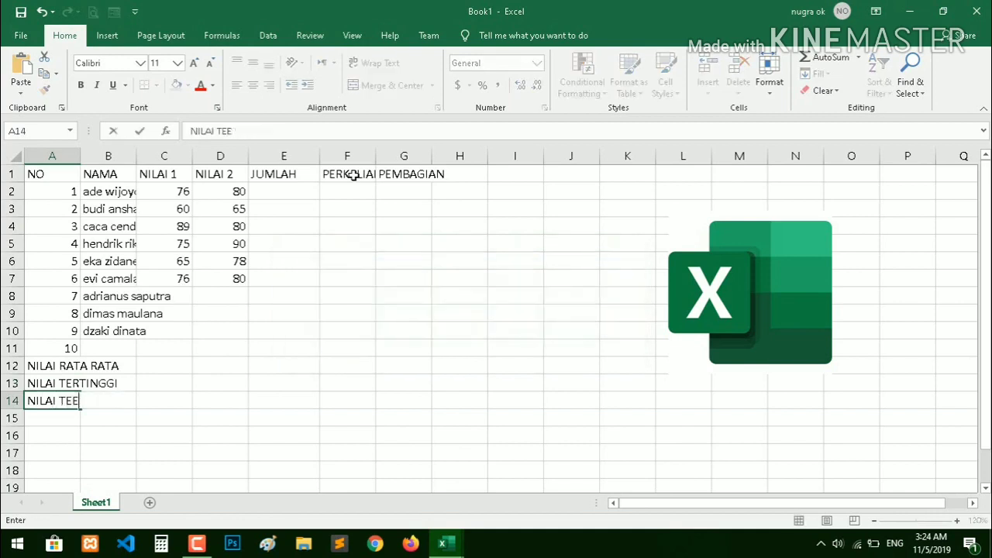
{"action": "key", "text": "BackSpace"}
{"action": "type", "text": "REN"}
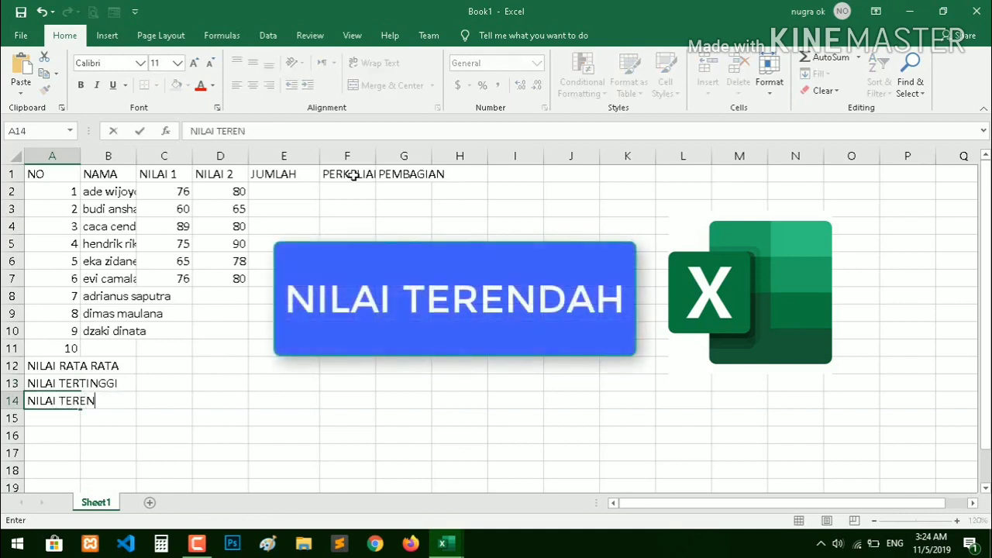
{"action": "type", "text": "DAH"}
{"action": "key", "text": "Return"}
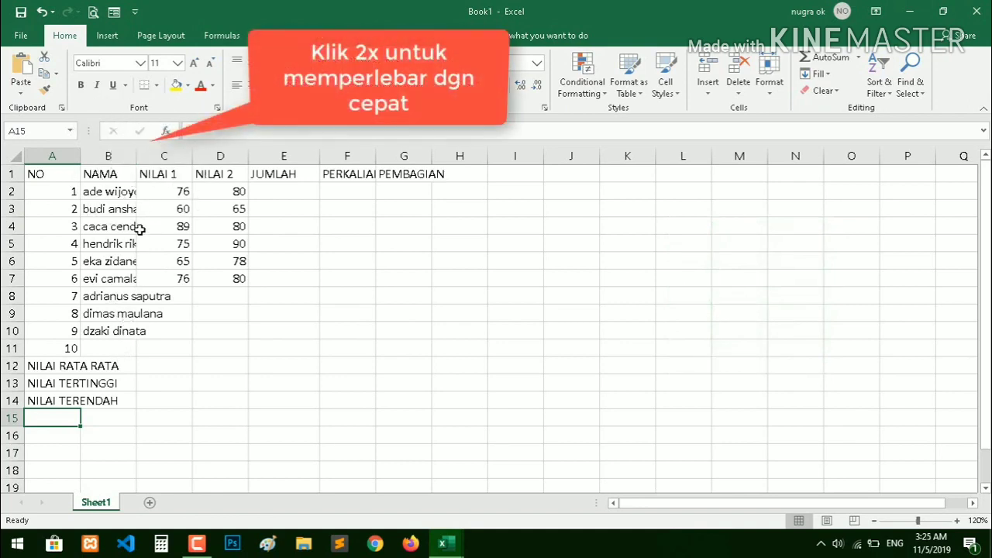
- AutoFit columns B, F, G and A to their names, headings and labels
{"action": "double_click", "coordinate": [135, 160]}
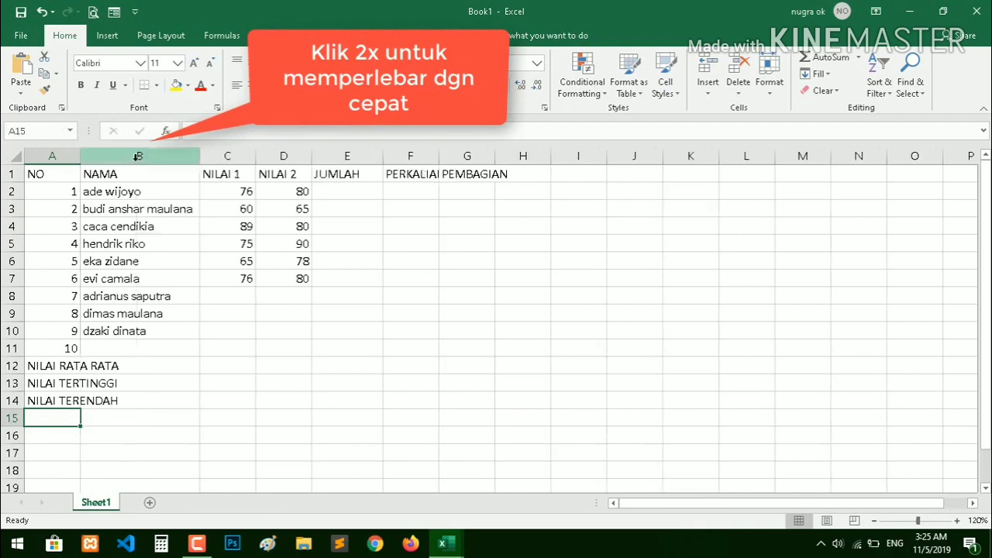
{"action": "double_click", "coordinate": [438, 154]}
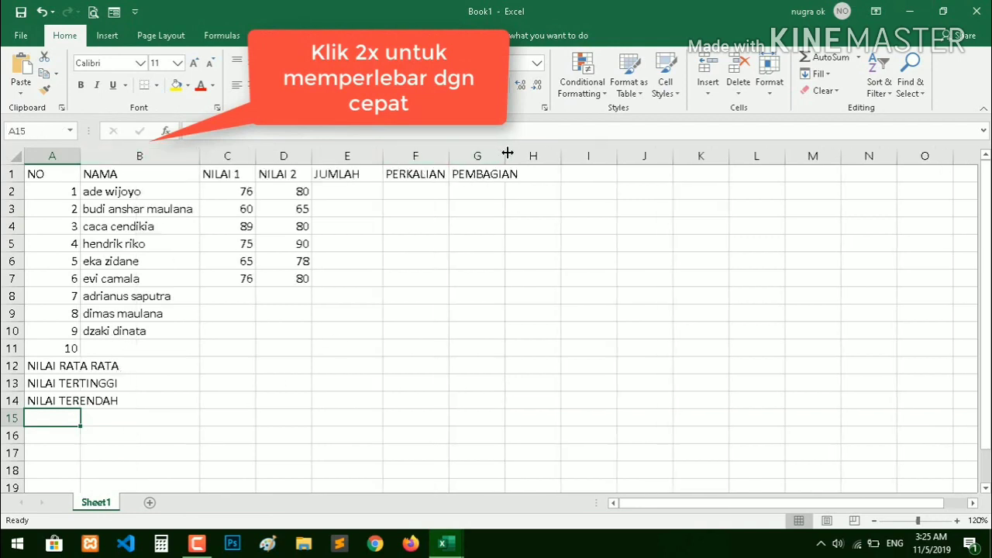
{"action": "double_click", "coordinate": [505, 154]}
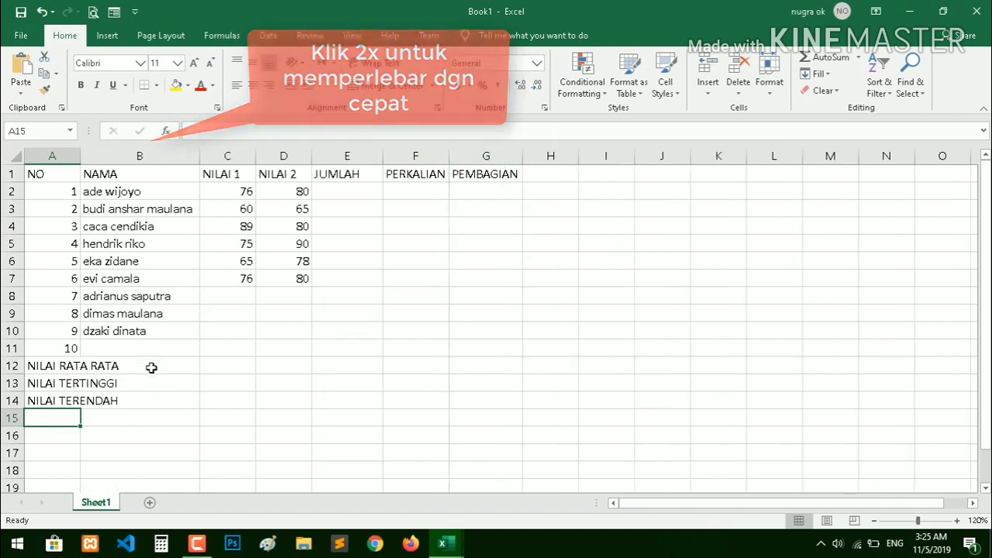
{"action": "double_click", "coordinate": [81, 161]}
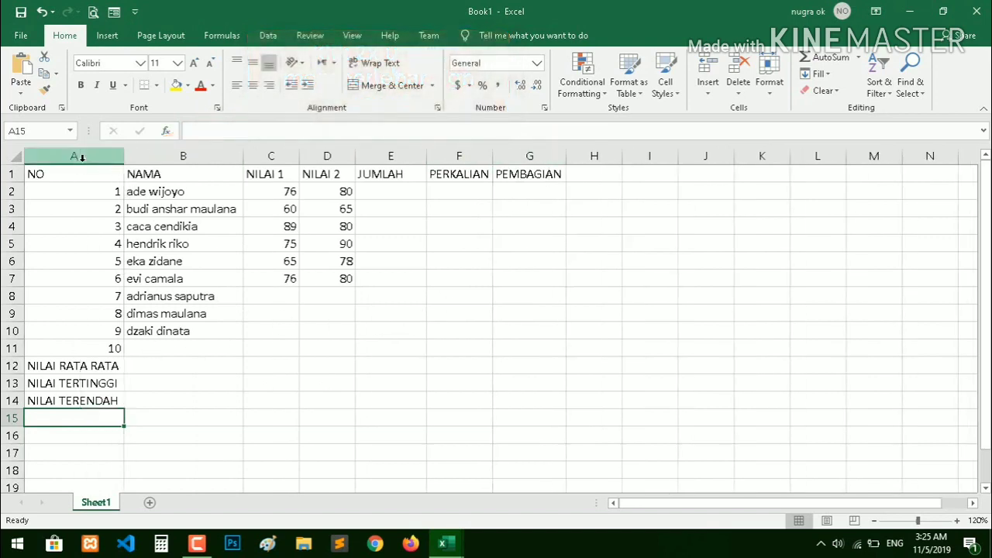
- Enter the tenth student's name in cell B11
{"action": "left_click", "coordinate": [200, 354]}
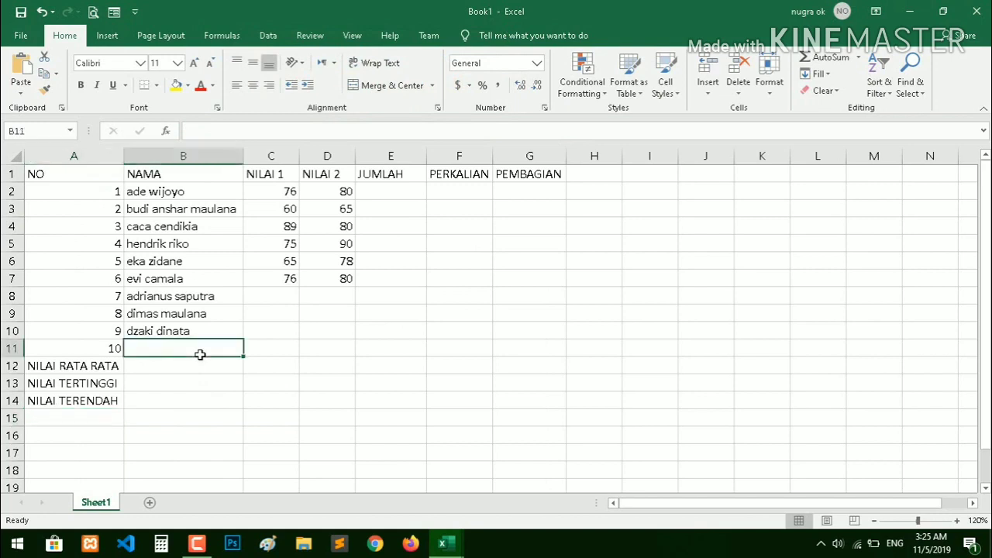
{"action": "type", "text": "RE"}
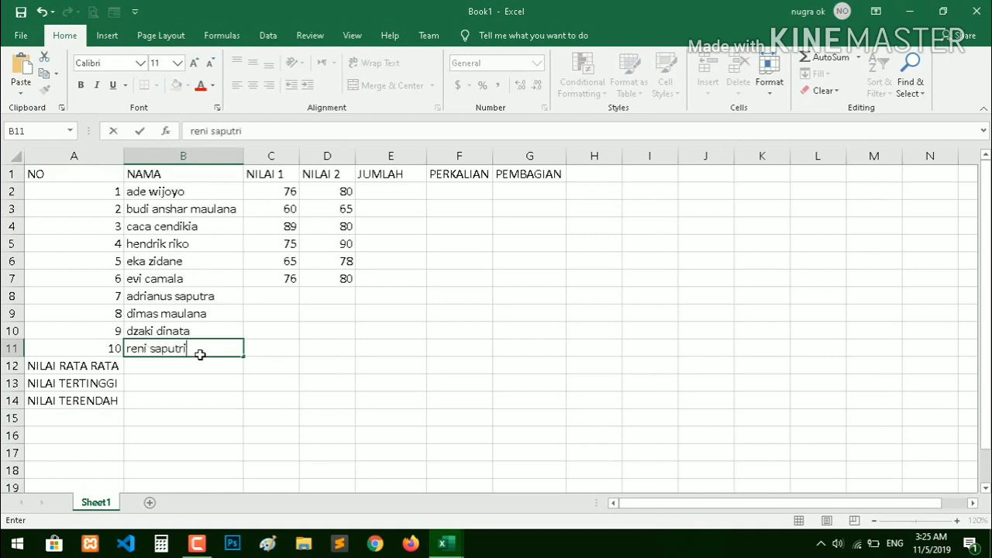
{"action": "key", "text": "Return"}
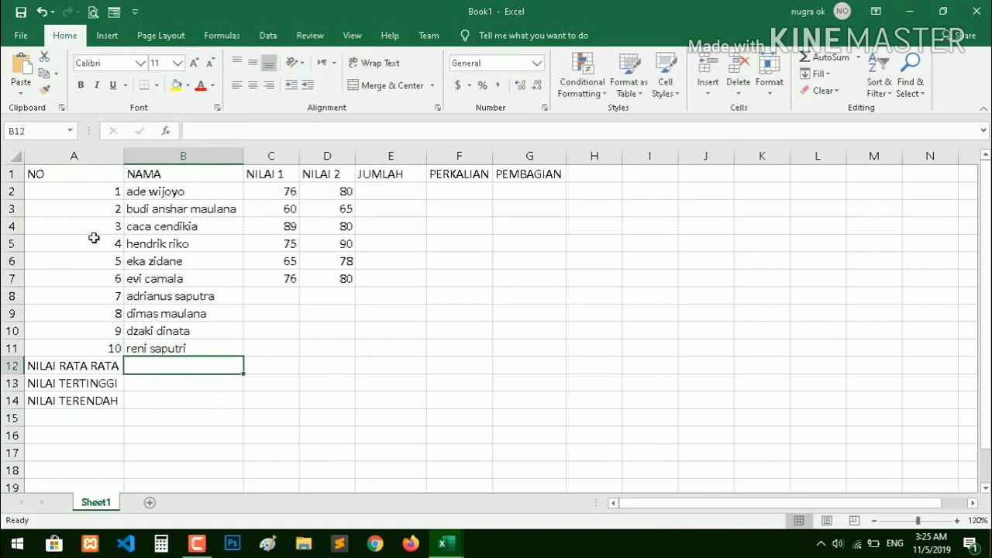
- Move the whole A1:G14 table to start at B3 and AutoFit the names column C
{"action": "mouse_move", "coordinate": [67, 174]}
{"action": "left_mouse_down"}
{"action": "mouse_move", "coordinate": [450, 361]}
{"action": "mouse_move", "coordinate": [463, 396]}
{"action": "mouse_move", "coordinate": [496, 394]}
{"action": "left_mouse_up"}
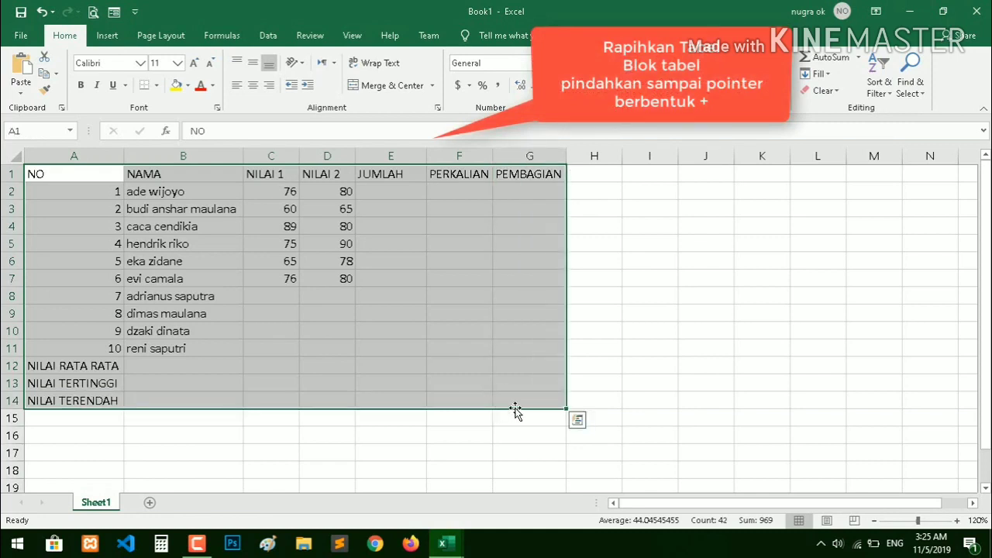
{"action": "left_click_drag", "start_coordinate": [515, 409], "coordinate": [603, 443]}
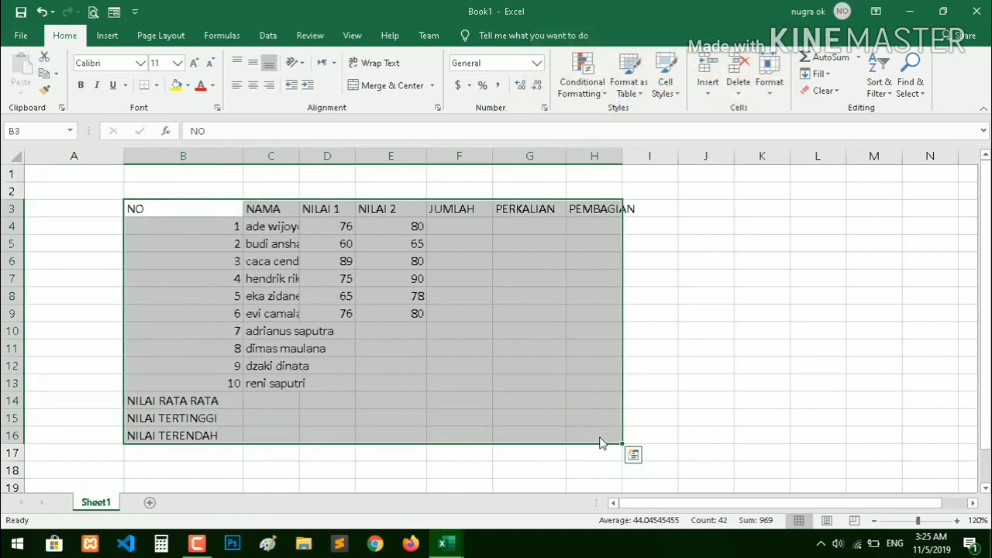
{"action": "double_click", "coordinate": [299, 156]}
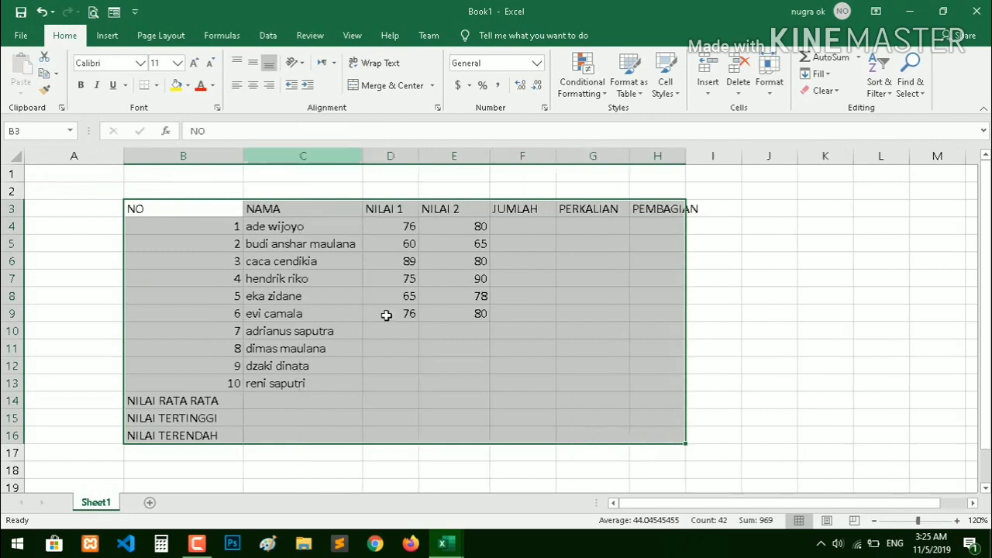
{"action": "left_click", "coordinate": [386, 315]}
- AutoFit column H and enter the title TABEL LATIHAN 2 in B2
{"action": "key", "text": "ctrl+Home"}
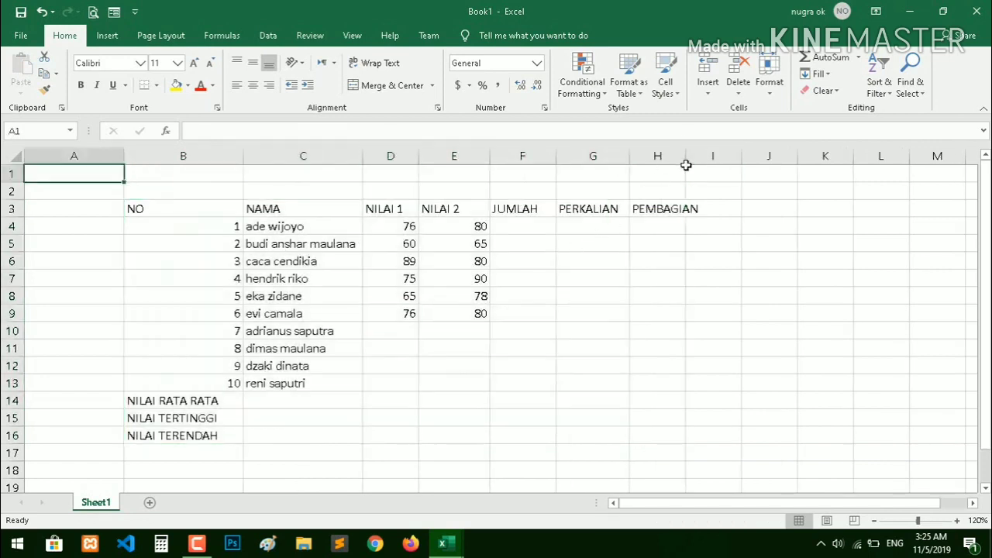
{"action": "double_click", "coordinate": [686, 158]}
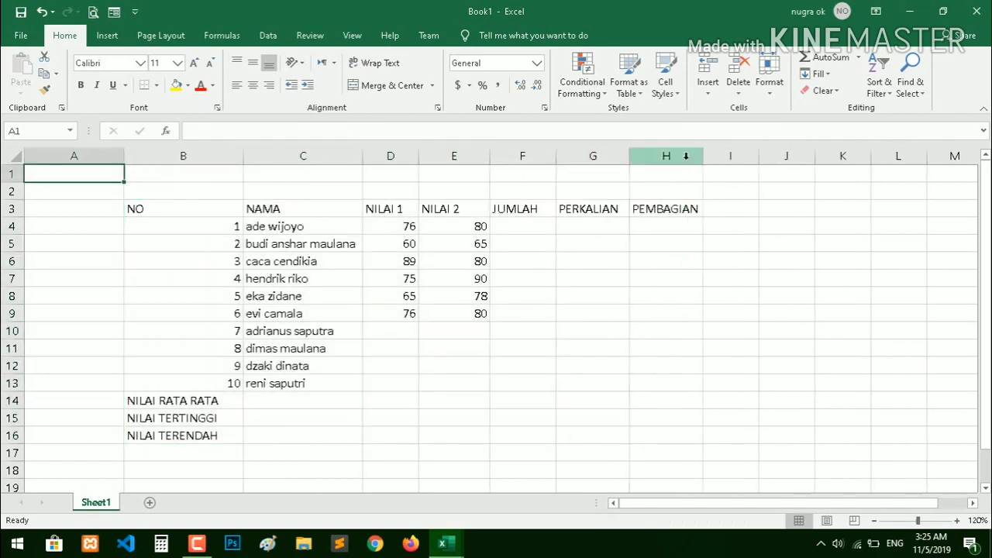
{"action": "left_click", "coordinate": [193, 192]}
{"action": "type", "text": "t"}
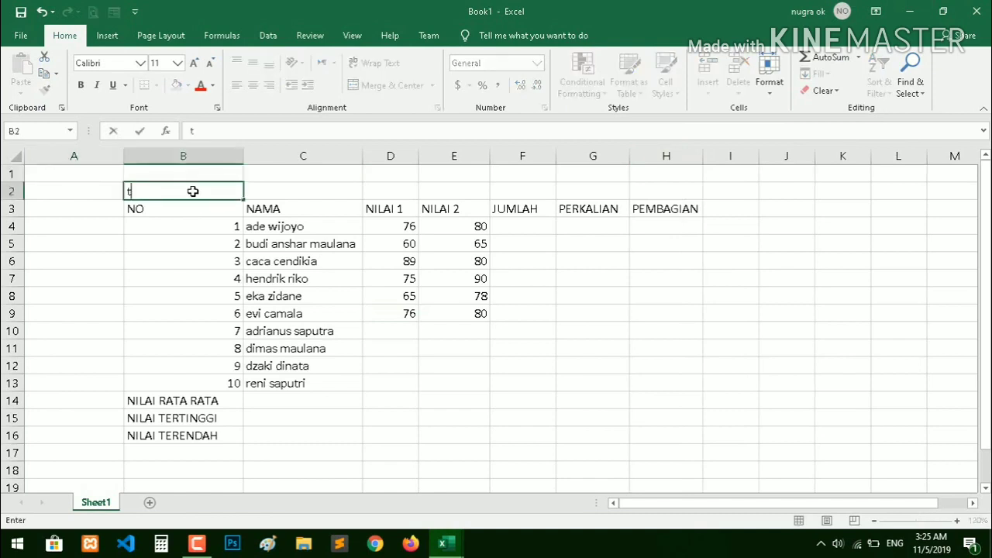
{"action": "type", "text": "TABE"}
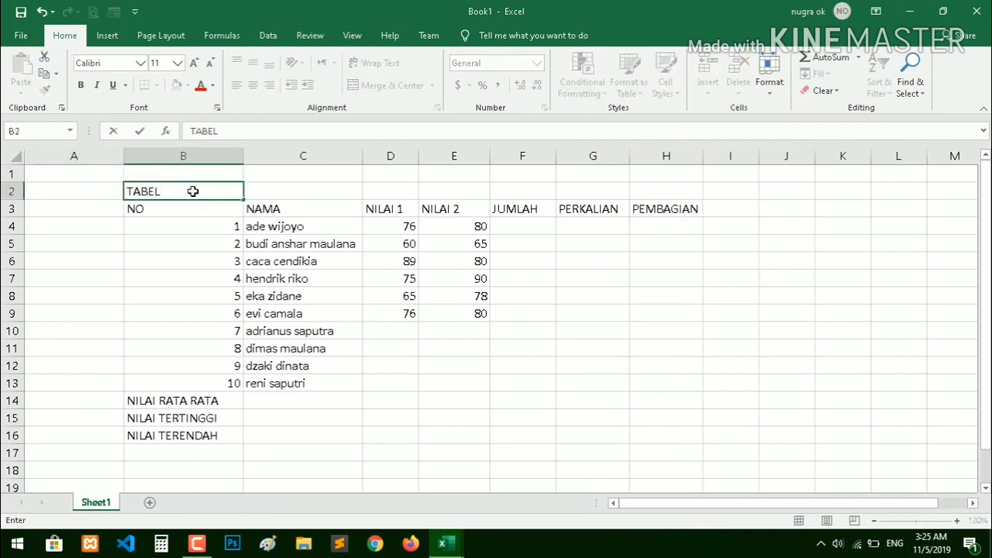
{"action": "type", "text": " LATIHAN 2"}
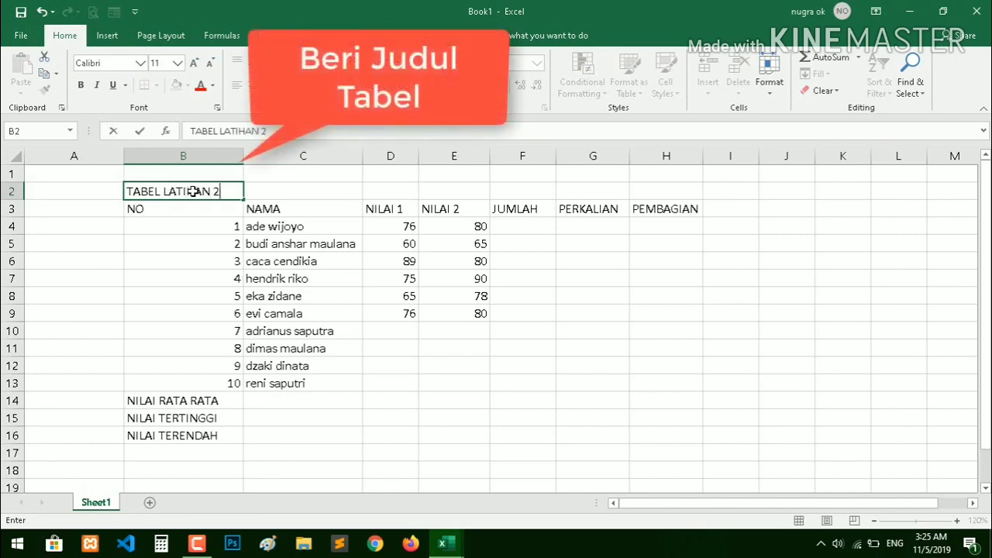
{"action": "key", "text": "Return"}
- Merge and centre the title across B2:H2 and make it bold
{"action": "left_click", "coordinate": [194, 190]}
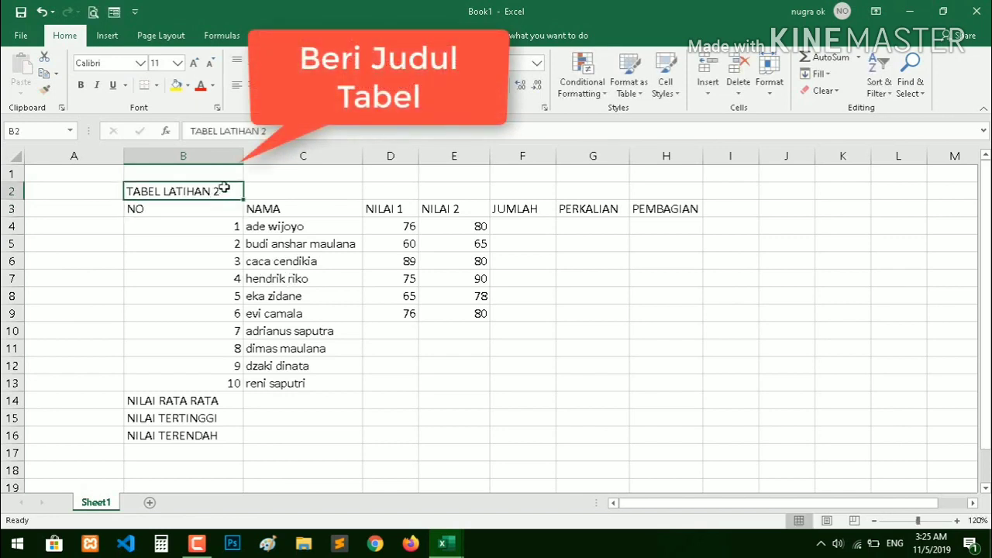
{"action": "key", "text": "shift+Right"}
{"action": "key", "text": "shift+Right"}
{"action": "key", "text": "shift+Right"}
{"action": "key", "text": "shift+Right"}
{"action": "key", "text": "shift+Right"}
{"action": "key", "text": "shift+Right"}
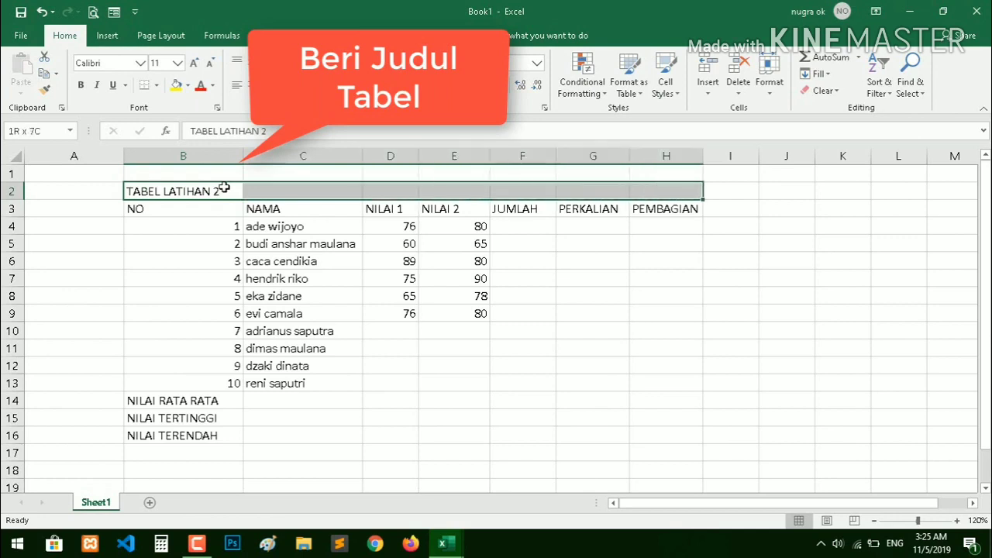
{"action": "left_click", "coordinate": [385, 85]}
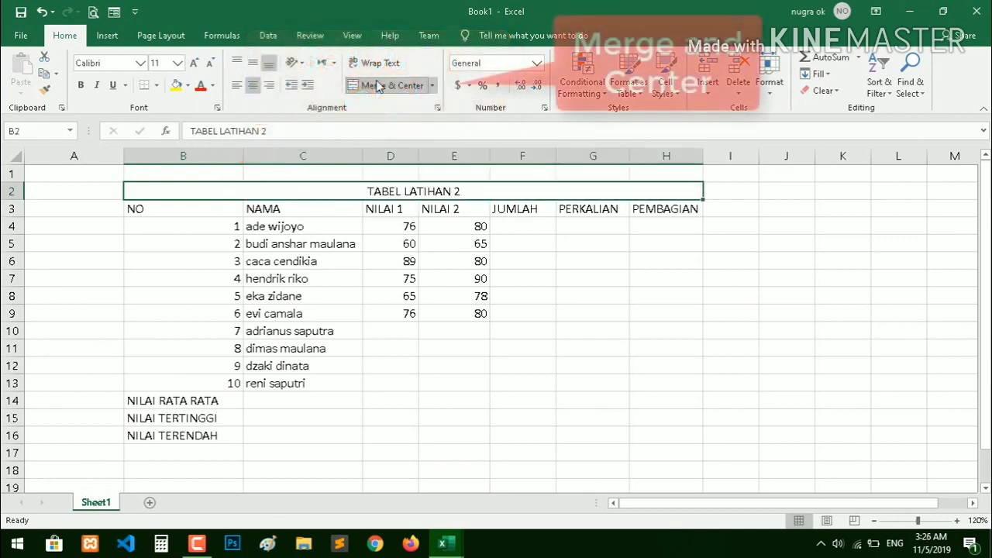
{"action": "left_click", "coordinate": [80, 85]}
{"action": "left_click", "coordinate": [239, 377]}
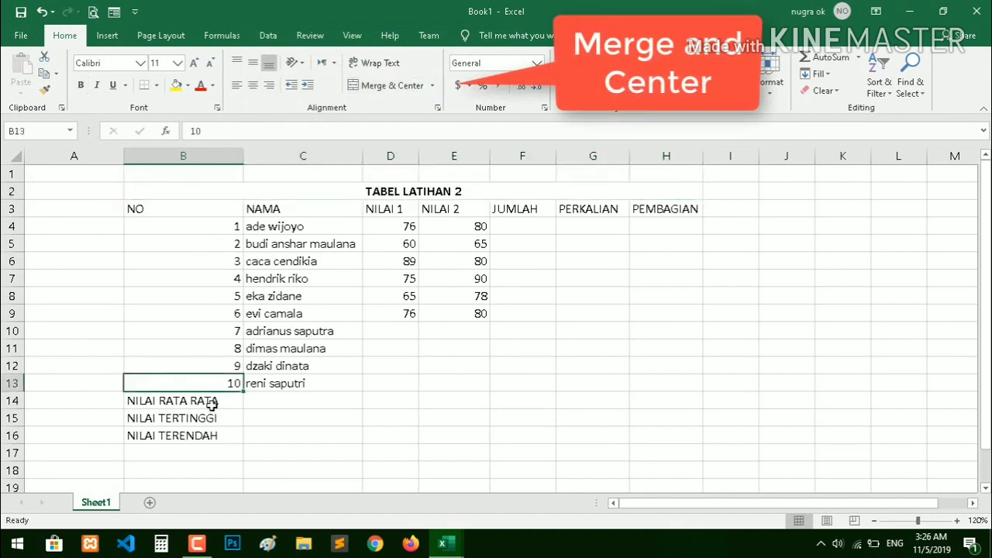
- Merge and centre NILAI RATA RATA, NILAI TERTINGGI and NILAI TERENDAH across columns B to E
{"action": "left_click_drag", "start_coordinate": [216, 403], "coordinate": [265, 400]}
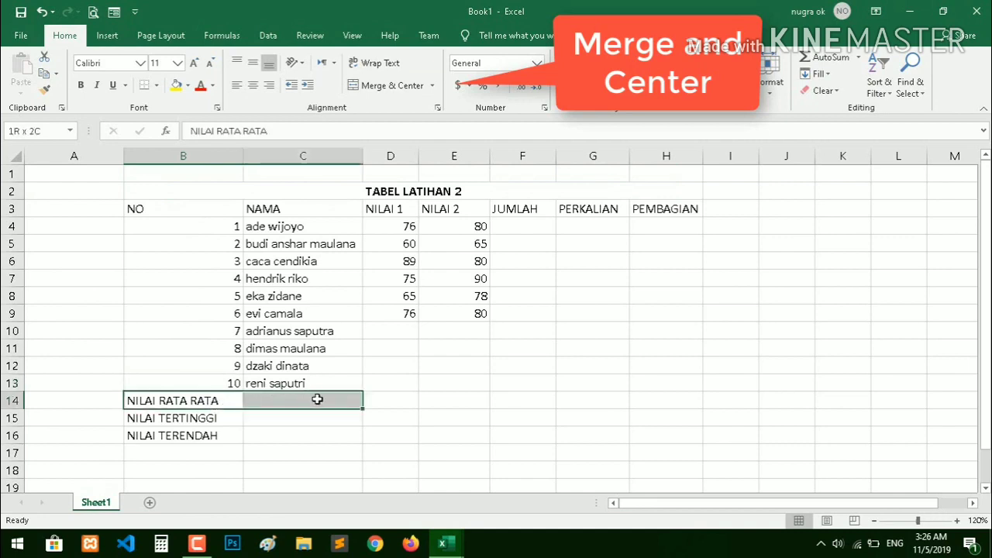
{"action": "left_click_drag", "start_coordinate": [328, 400], "coordinate": [446, 395]}
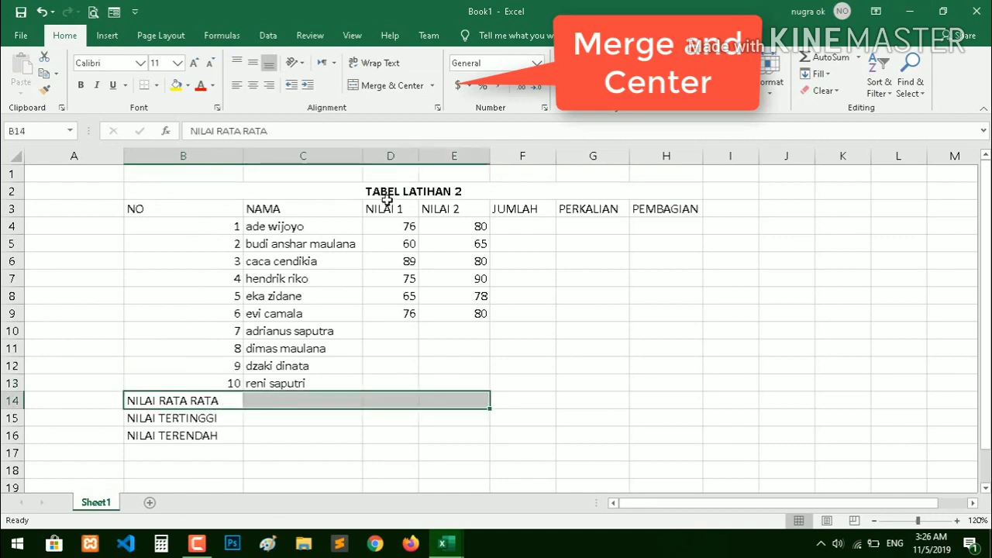
{"action": "left_click", "coordinate": [392, 85]}
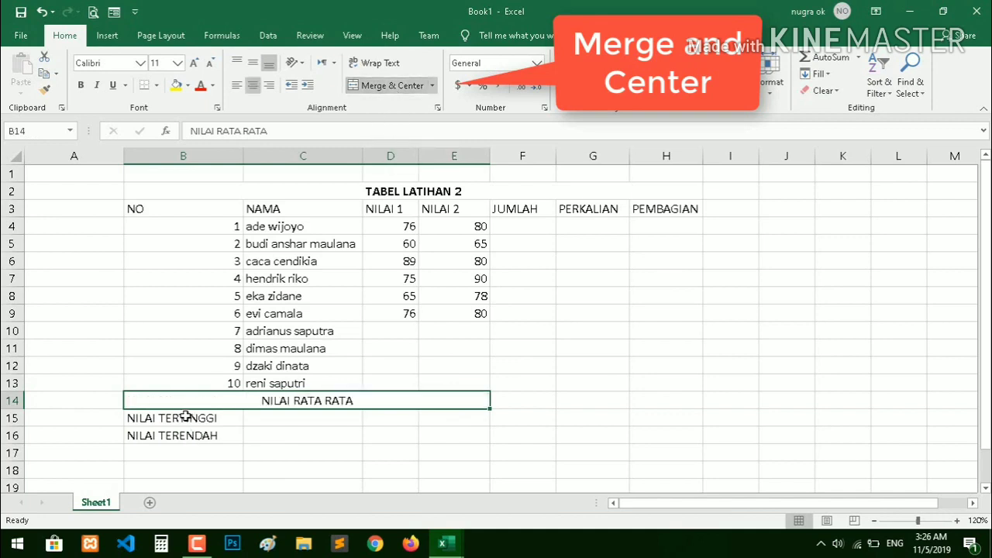
{"action": "mouse_move", "coordinate": [186, 416]}
{"action": "left_mouse_down"}
{"action": "mouse_move", "coordinate": [288, 421]}
{"action": "mouse_move", "coordinate": [461, 406]}
{"action": "mouse_move", "coordinate": [460, 416]}
{"action": "left_mouse_up"}
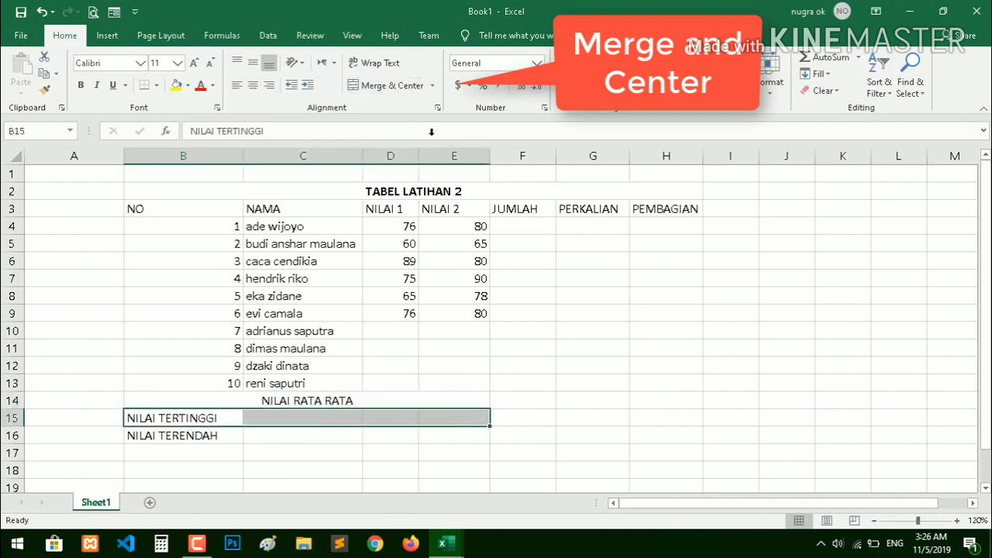
{"action": "left_click", "coordinate": [389, 86]}
{"action": "left_click", "coordinate": [165, 436]}
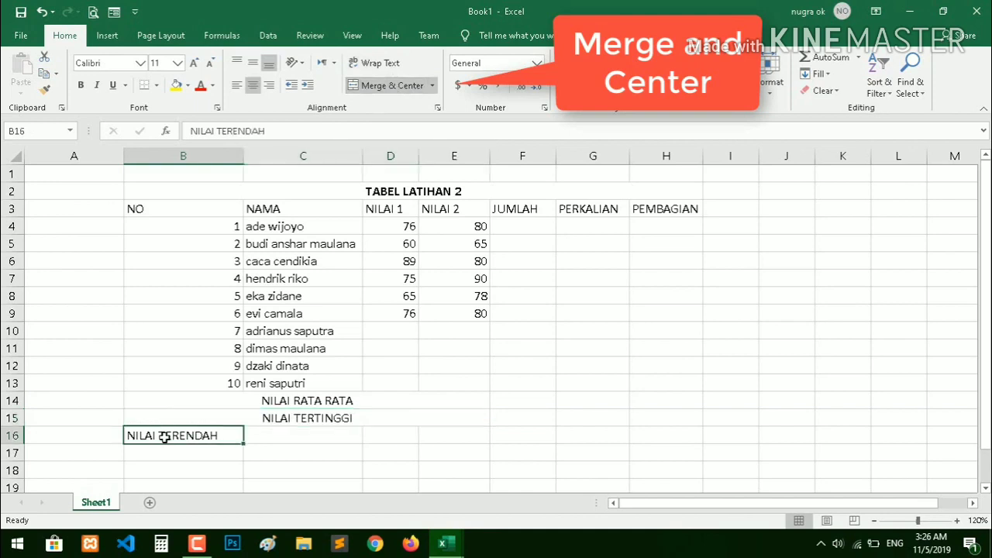
{"action": "left_click_drag", "start_coordinate": [164, 437], "coordinate": [480, 435]}
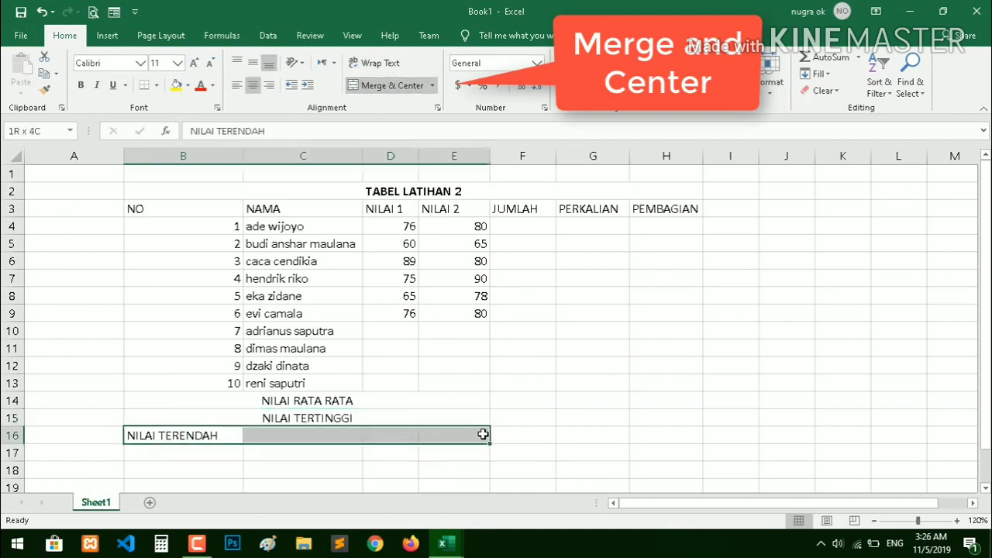
{"action": "left_click", "coordinate": [372, 88]}
{"action": "left_click", "coordinate": [359, 311]}
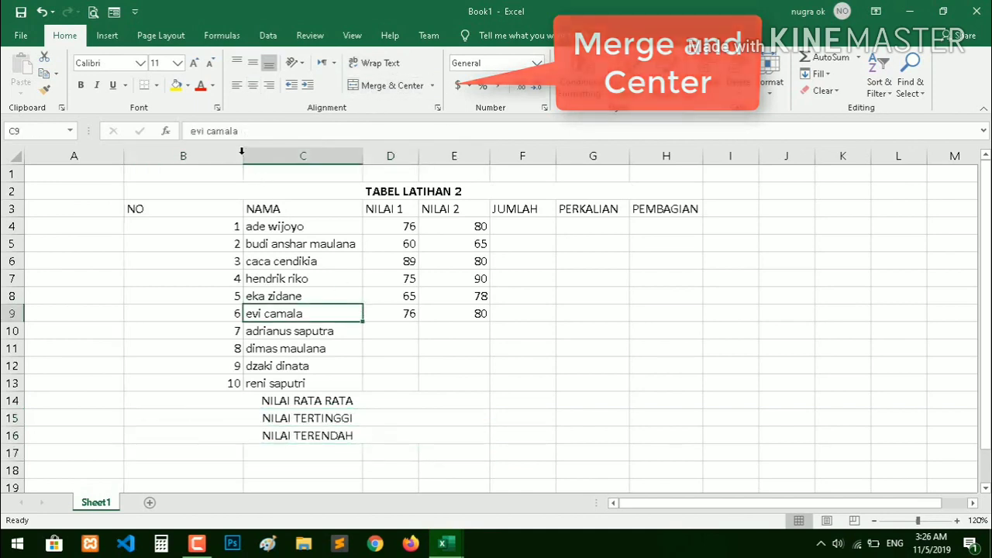
- Narrow the NO column B to fit its numbers
{"action": "left_click_drag", "start_coordinate": [241, 156], "coordinate": [149, 156]}
{"action": "left_click", "coordinate": [289, 325]}
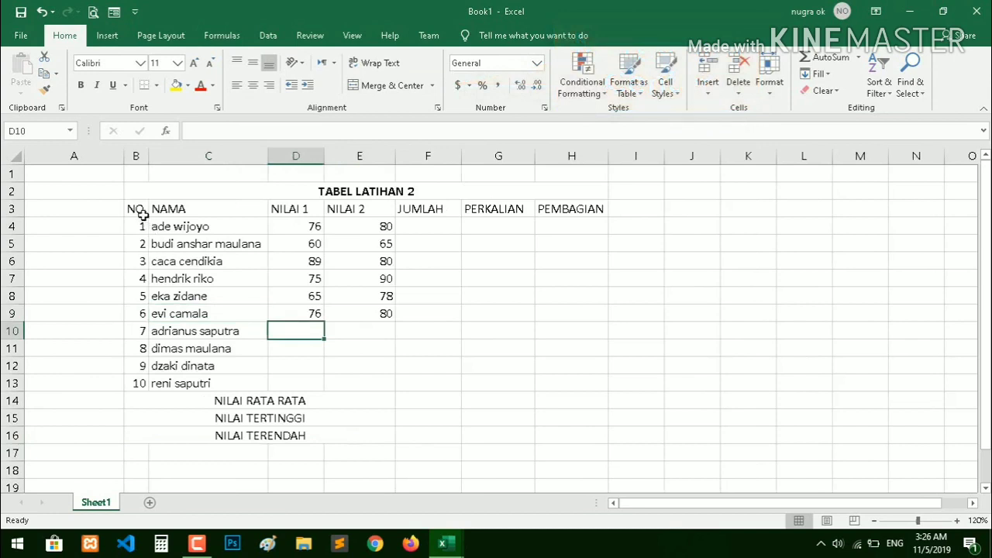
{"action": "left_click_drag", "start_coordinate": [138, 209], "coordinate": [548, 439]}
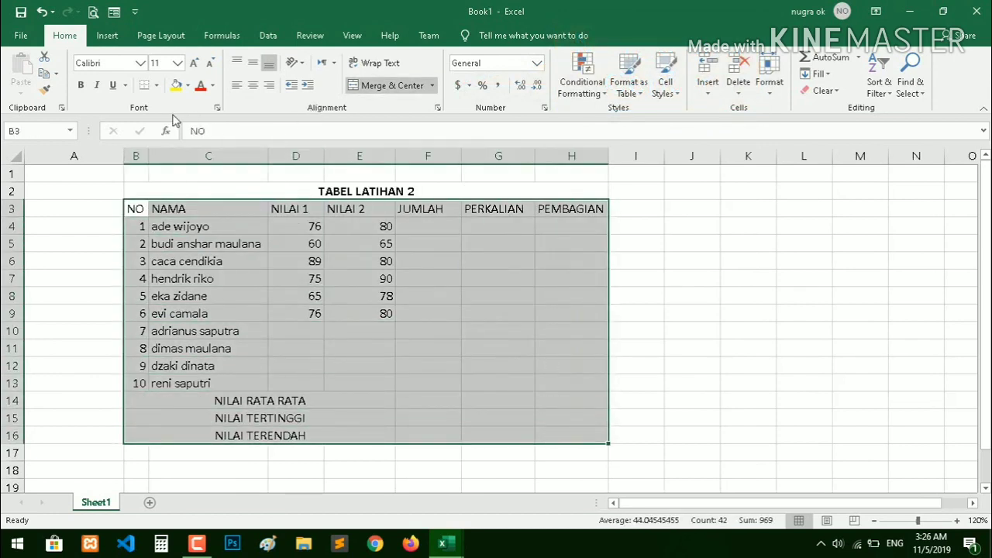
- Apply All Borders to the B3:H16 score table
{"action": "left_click", "coordinate": [156, 86]}
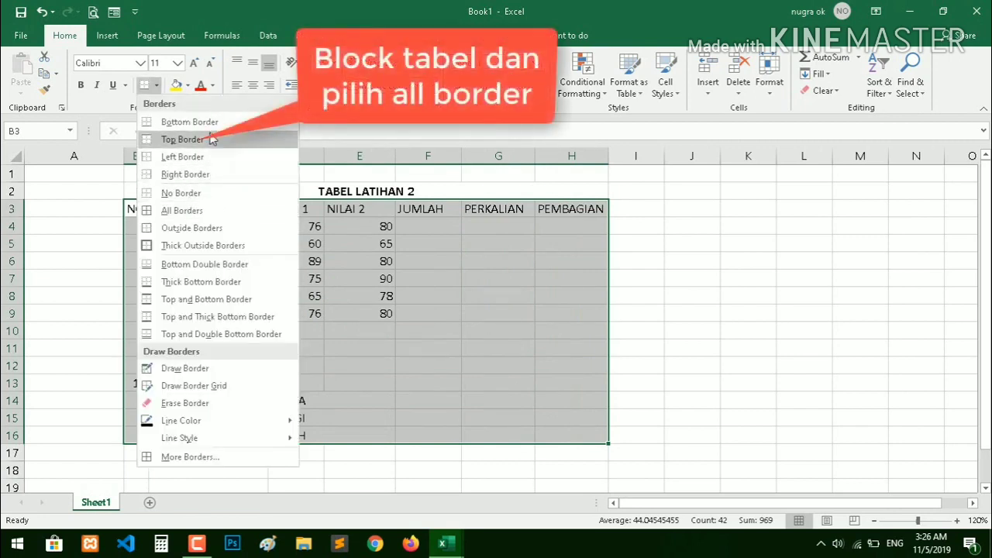
{"action": "left_click", "coordinate": [211, 211]}
{"action": "left_click", "coordinate": [280, 292]}
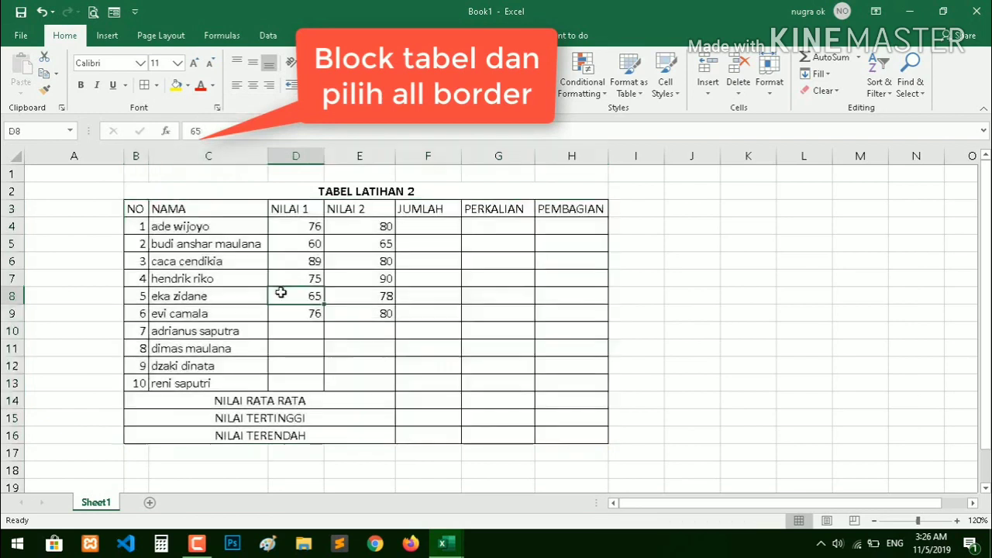
- Try left alignment on the three summary labels, then restore centred alignment
{"action": "left_click_drag", "start_coordinate": [316, 400], "coordinate": [322, 436]}
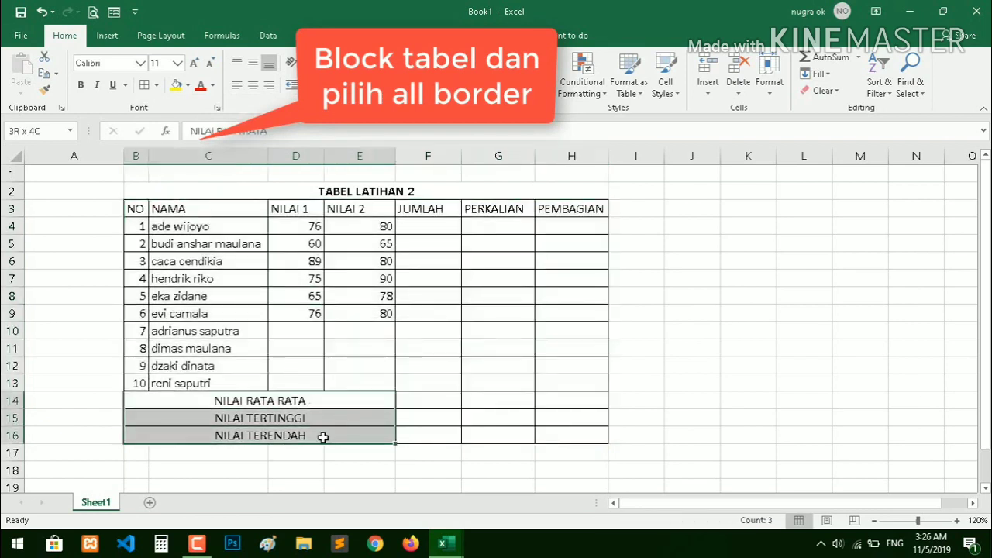
{"action": "left_click", "coordinate": [236, 87]}
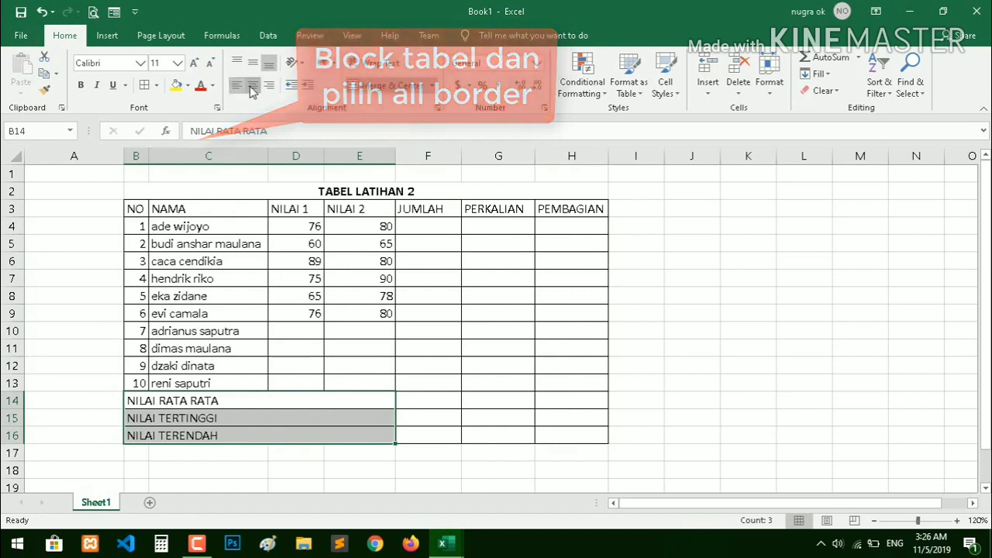
{"action": "left_click", "coordinate": [252, 87]}
{"action": "left_click", "coordinate": [337, 354]}
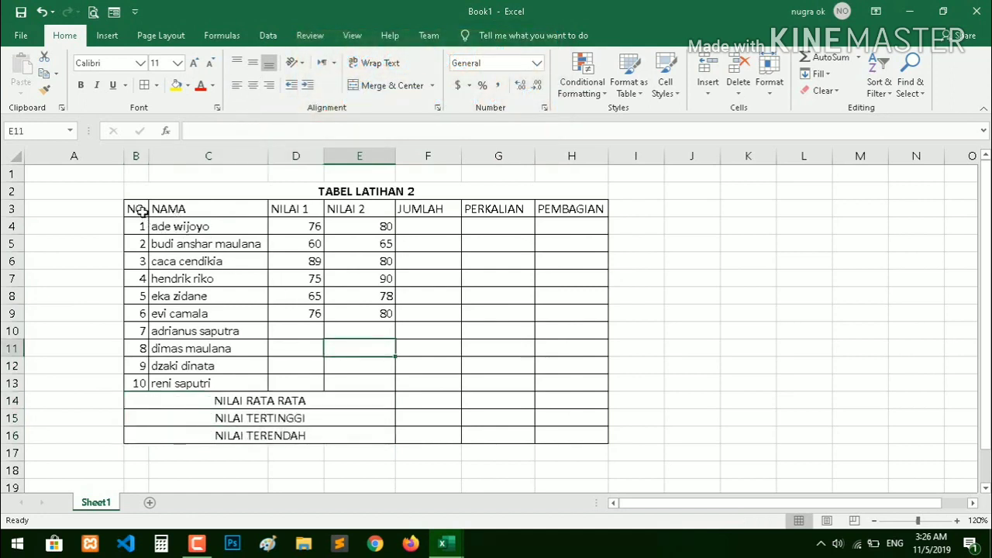
- Fill the header row B3:H3 and summary label rows B14:E16 with light grey
{"action": "left_click_drag", "start_coordinate": [135, 209], "coordinate": [568, 209]}
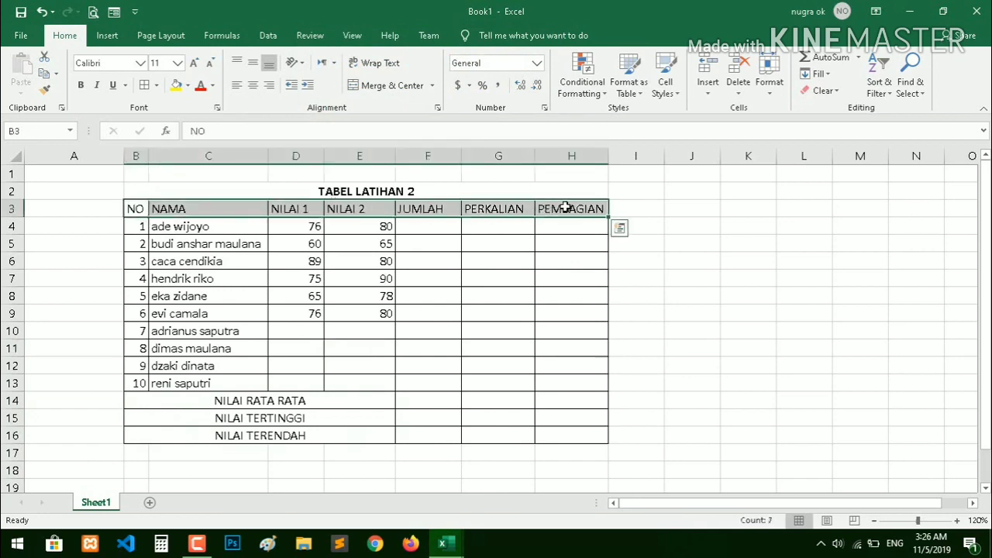
{"action": "left_click", "coordinate": [187, 86]}
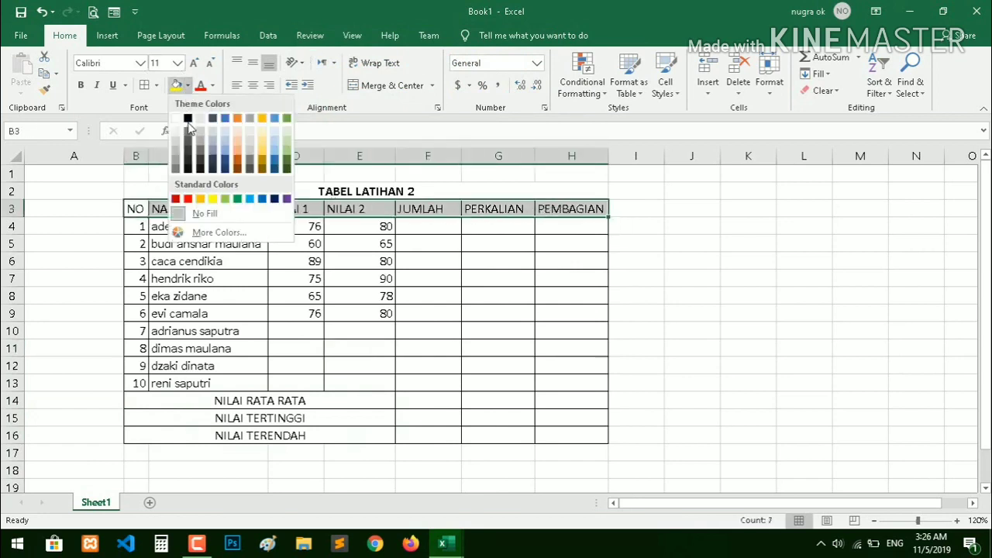
{"action": "left_click", "coordinate": [200, 120]}
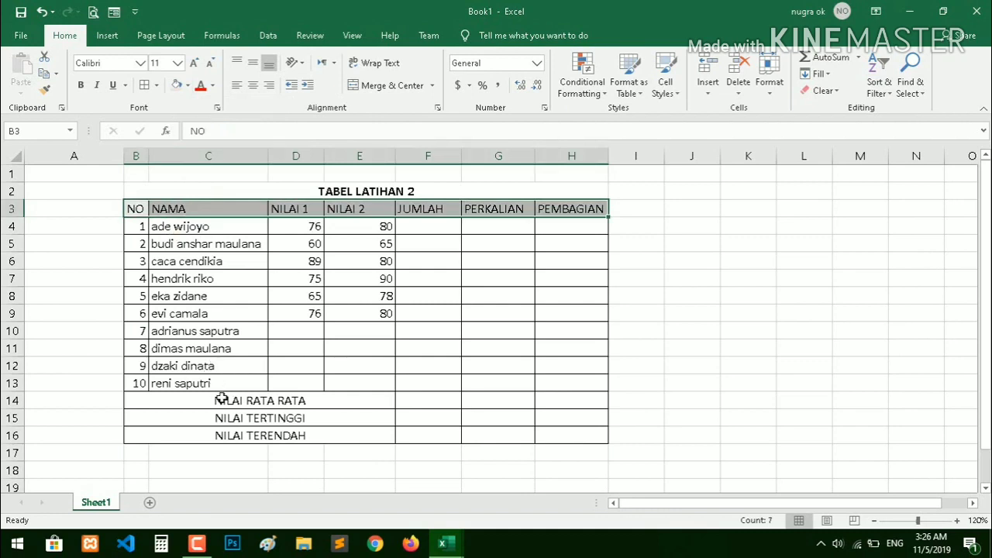
{"action": "left_click_drag", "start_coordinate": [221, 399], "coordinate": [223, 434]}
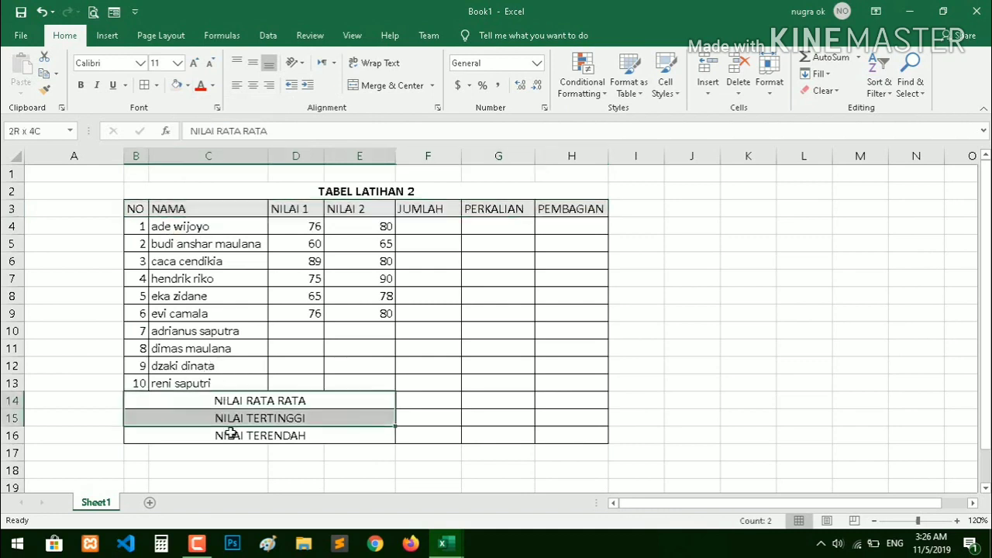
{"action": "left_click", "coordinate": [177, 86]}
{"action": "left_click", "coordinate": [259, 295]}
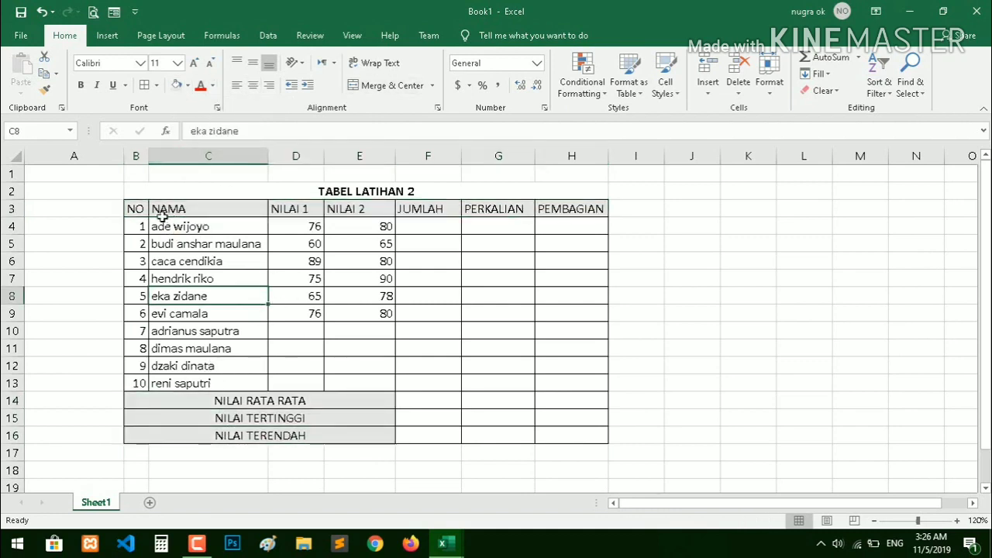
- Centre the header text from NO to PEMBAGIAN
{"action": "left_click_drag", "start_coordinate": [133, 211], "coordinate": [571, 206]}
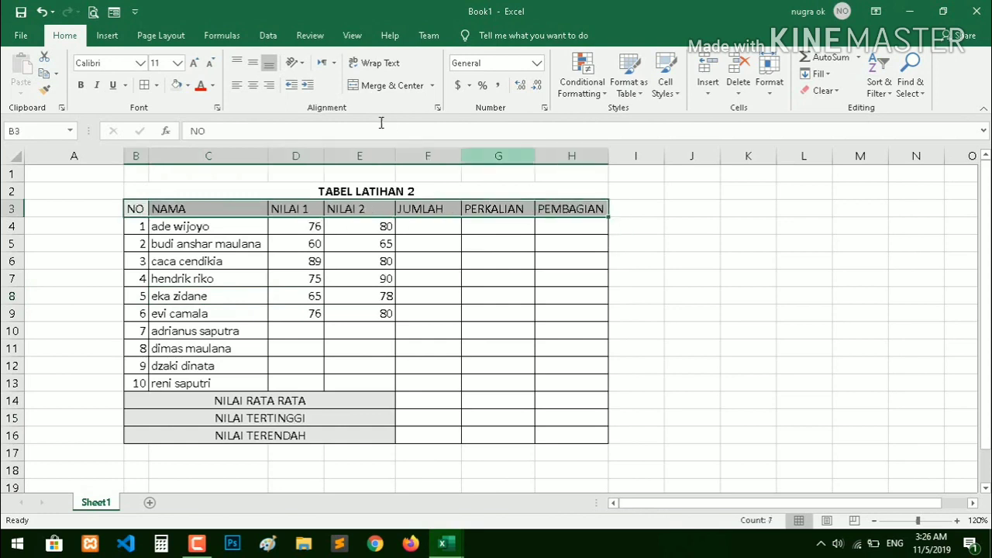
{"action": "left_click", "coordinate": [253, 86]}
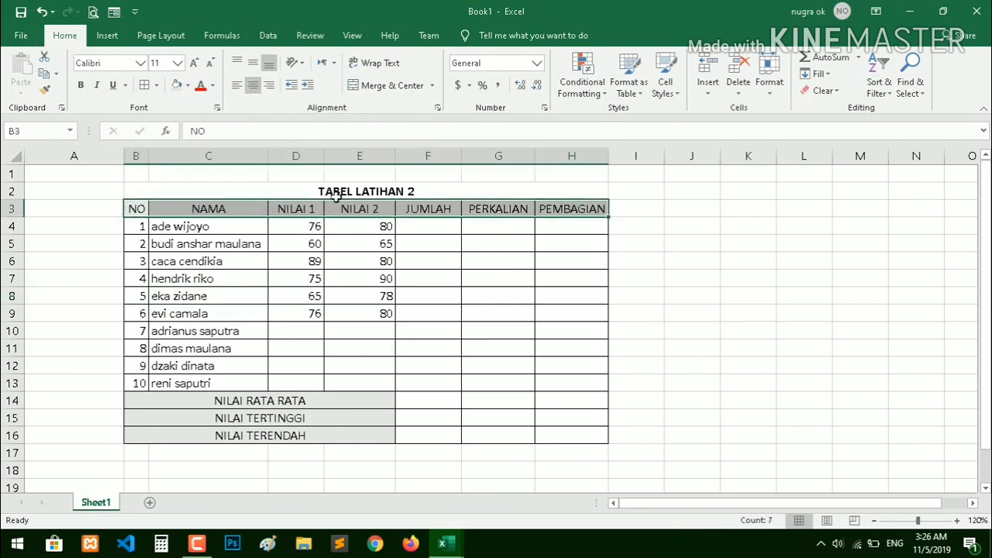
{"action": "left_click", "coordinate": [354, 261]}
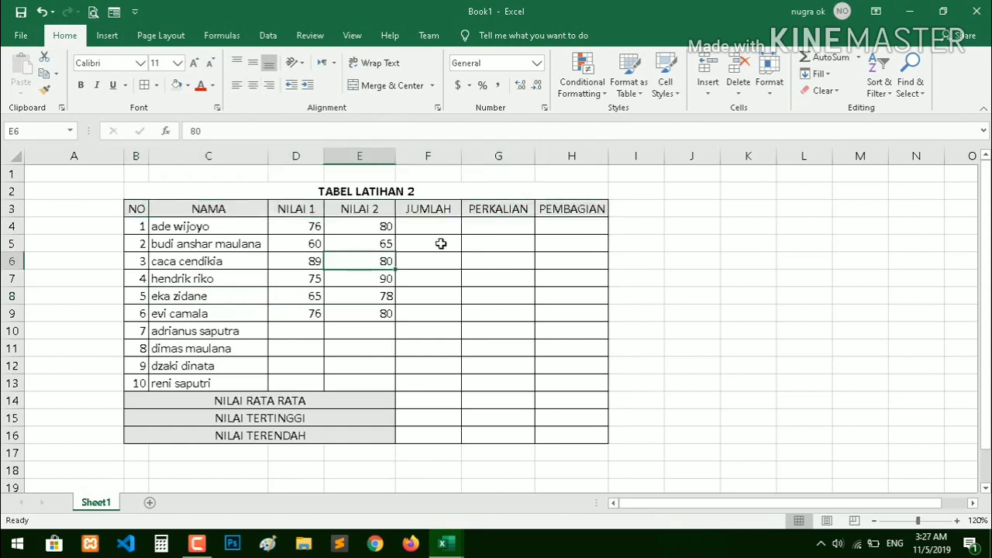
{"action": "left_click", "coordinate": [312, 227]}
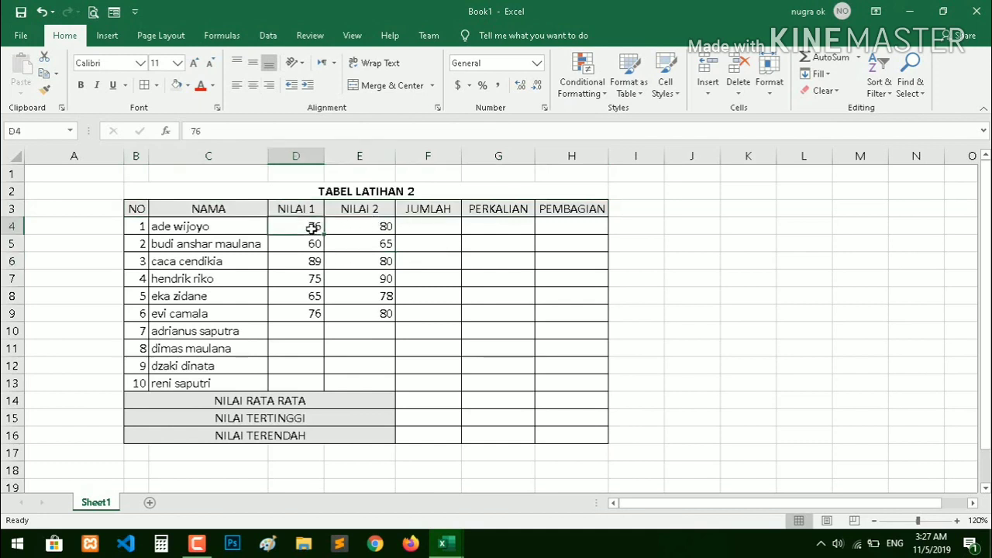
- Enter =SUM(D4:E4) in JUMLAH cell F4
{"action": "left_click", "coordinate": [375, 226]}
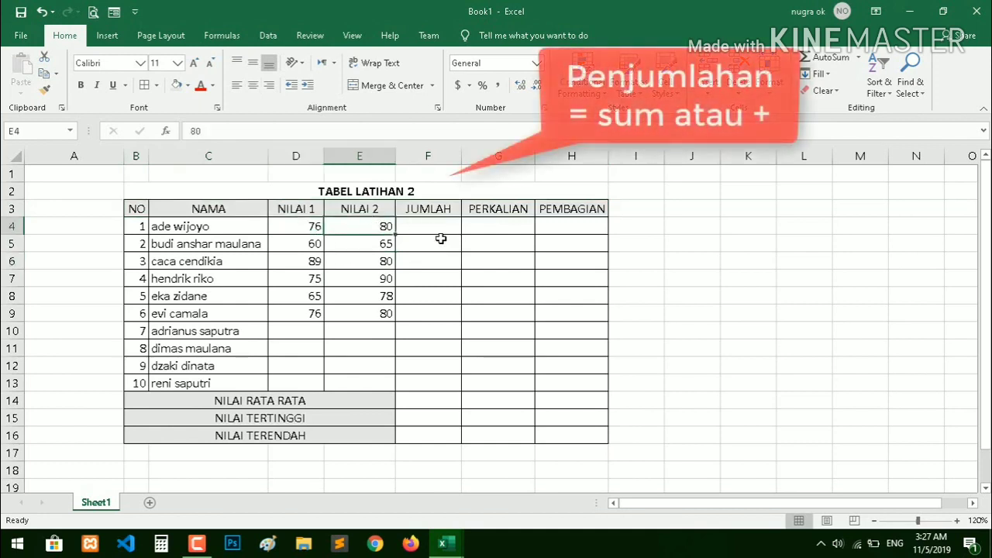
{"action": "left_click", "coordinate": [428, 228]}
{"action": "type", "text": "="}
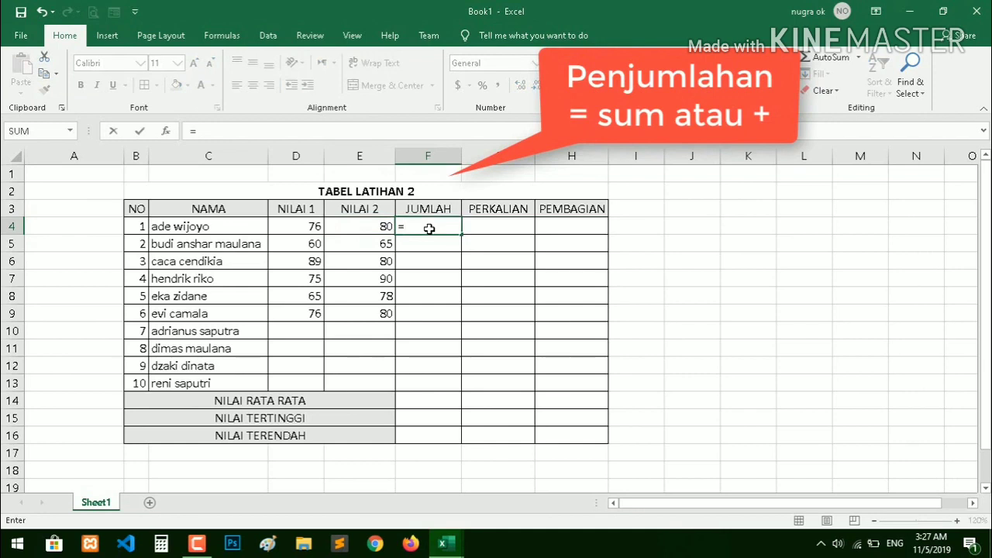
{"action": "type", "text": "SUM"}
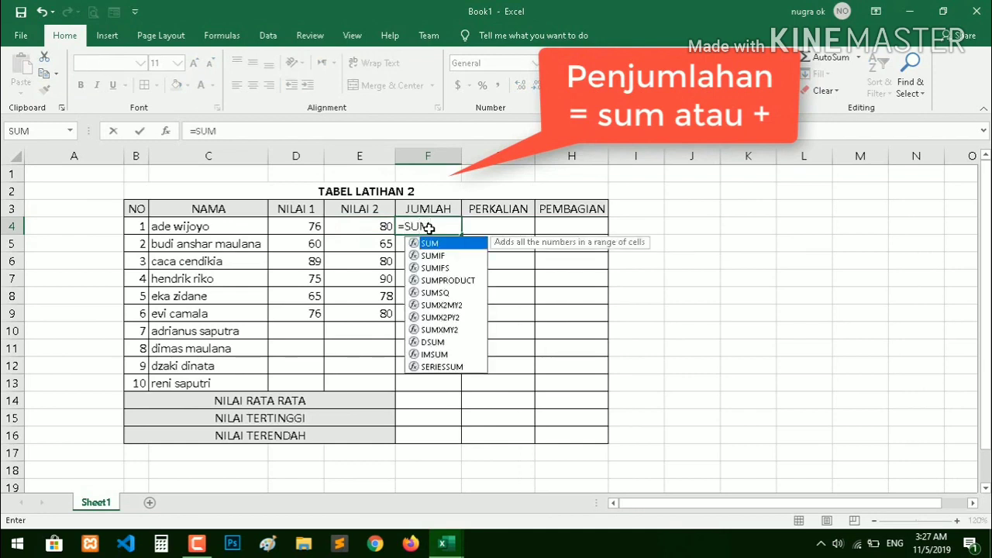
{"action": "type", "text": "("}
{"action": "left_click", "coordinate": [307, 226]}
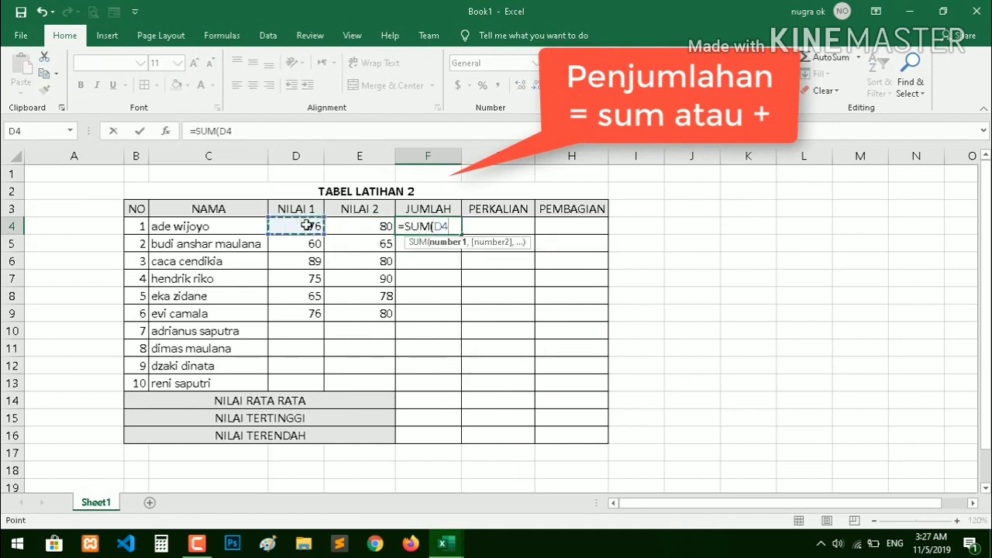
{"action": "left_click_drag", "start_coordinate": [307, 226], "coordinate": [361, 228]}
{"action": "type", "text": ")"}
{"action": "key", "text": "Return"}
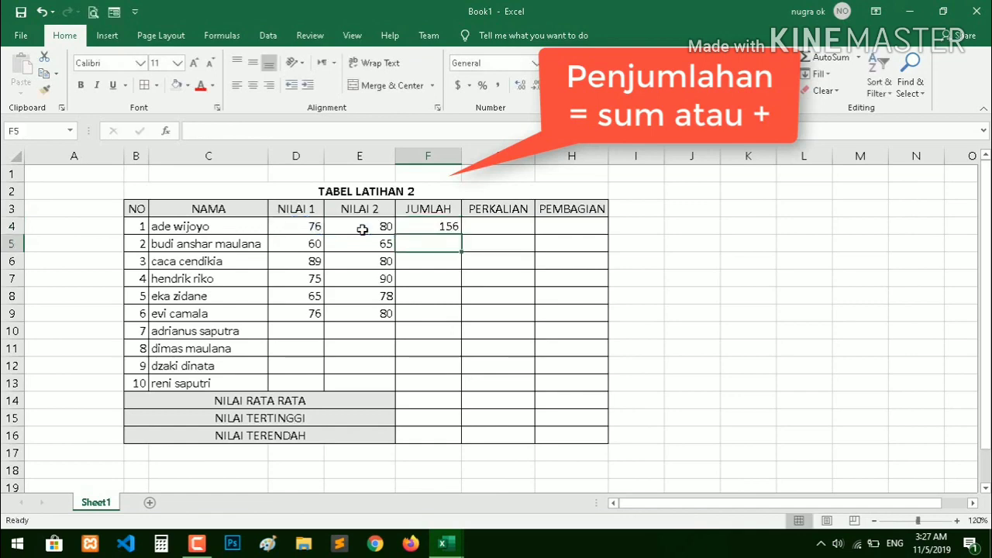
- Copy the SUM formula down to F13 only, undoing the fill into the summary rows
{"action": "left_click", "coordinate": [432, 224]}
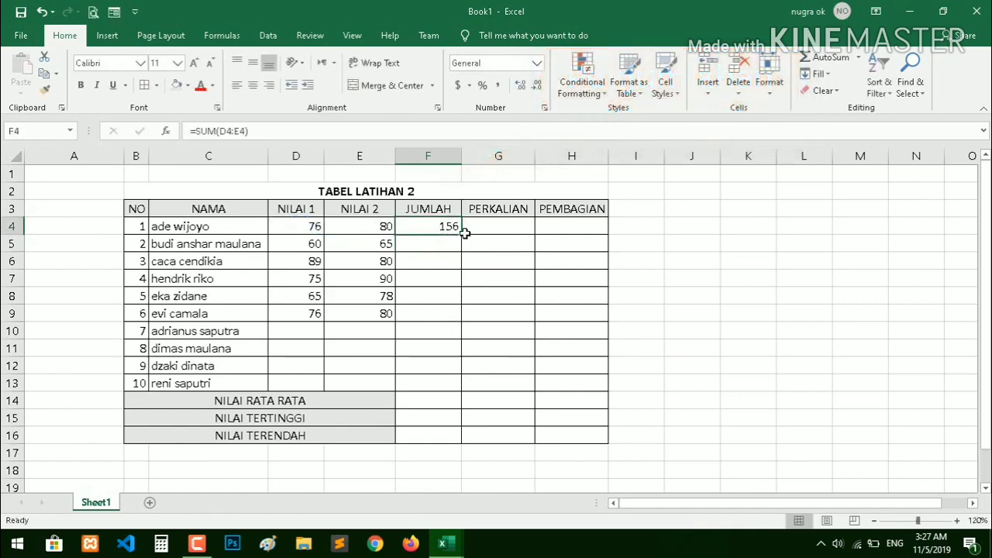
{"action": "double_click", "coordinate": [460, 234]}
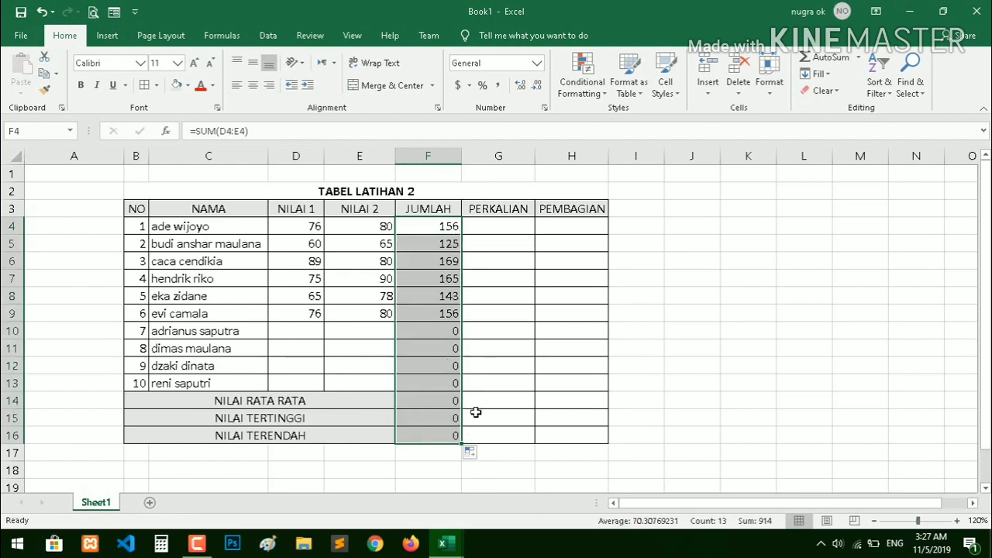
{"action": "key", "text": "ctrl+z"}
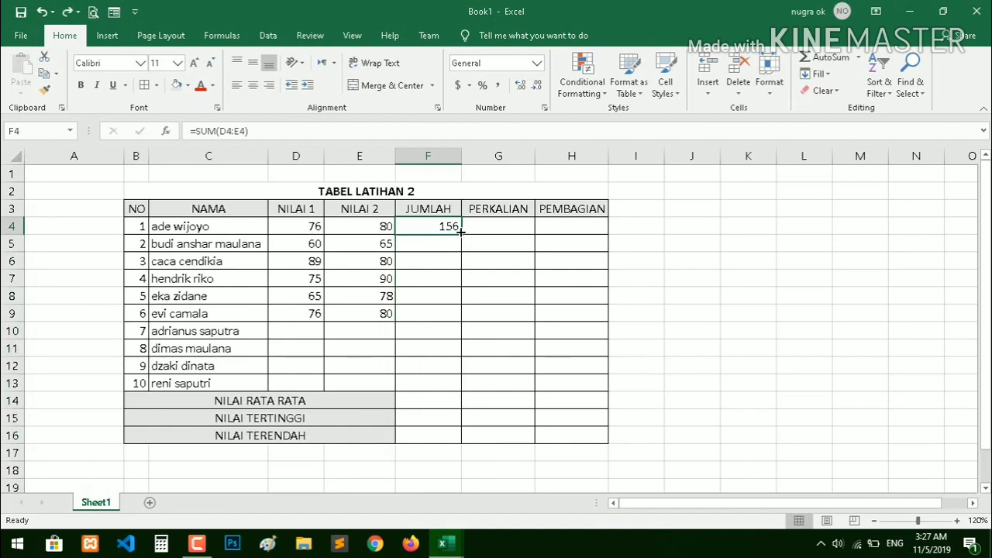
{"action": "left_click_drag", "start_coordinate": [460, 231], "coordinate": [462, 384]}
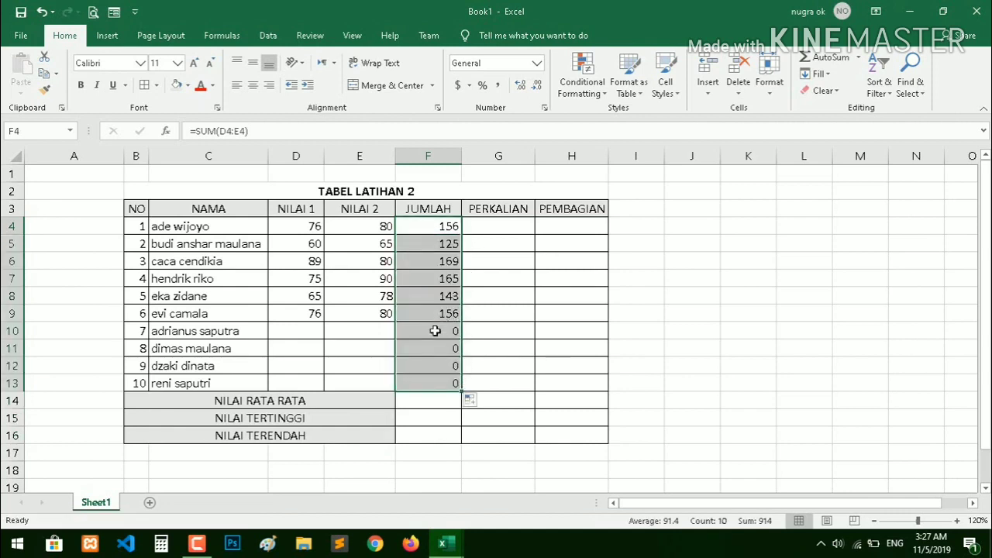
- Enter scores 77/80 in row 10 and 90/87 in row 11, correcting 990 to 90
{"action": "left_click", "coordinate": [310, 331]}
{"action": "type", "text": "77"}
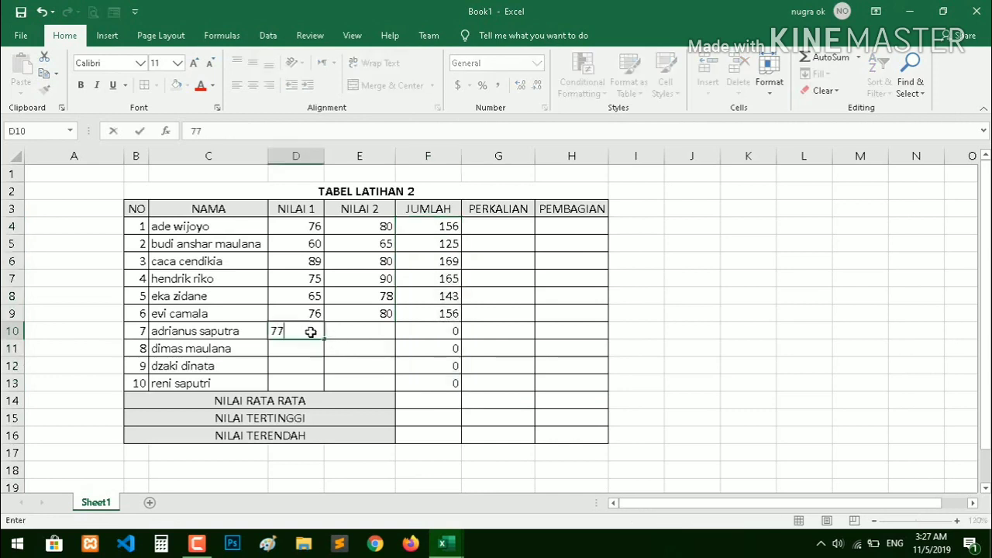
{"action": "key", "text": "Tab"}
{"action": "type", "text": "80"}
{"action": "key", "text": "Return"}
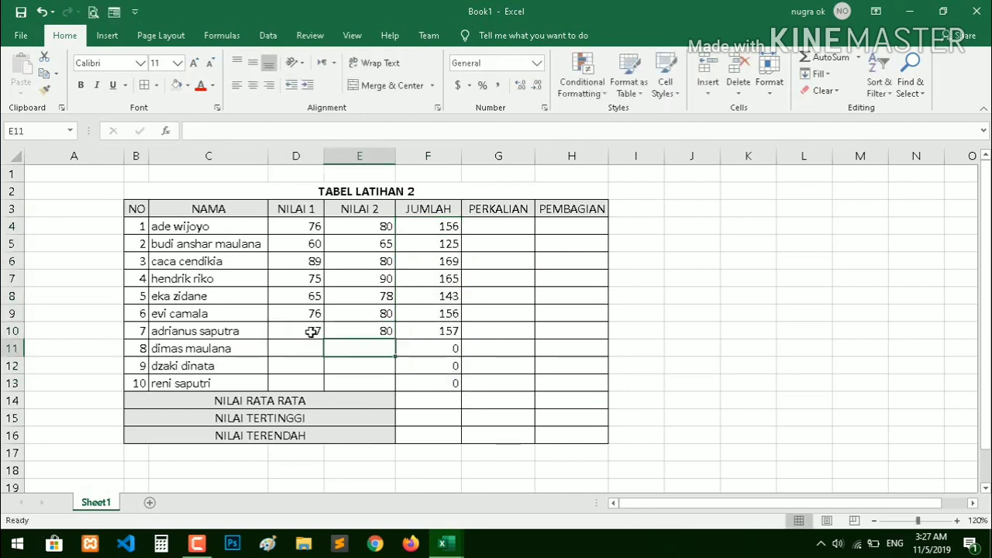
{"action": "type", "text": "990"}
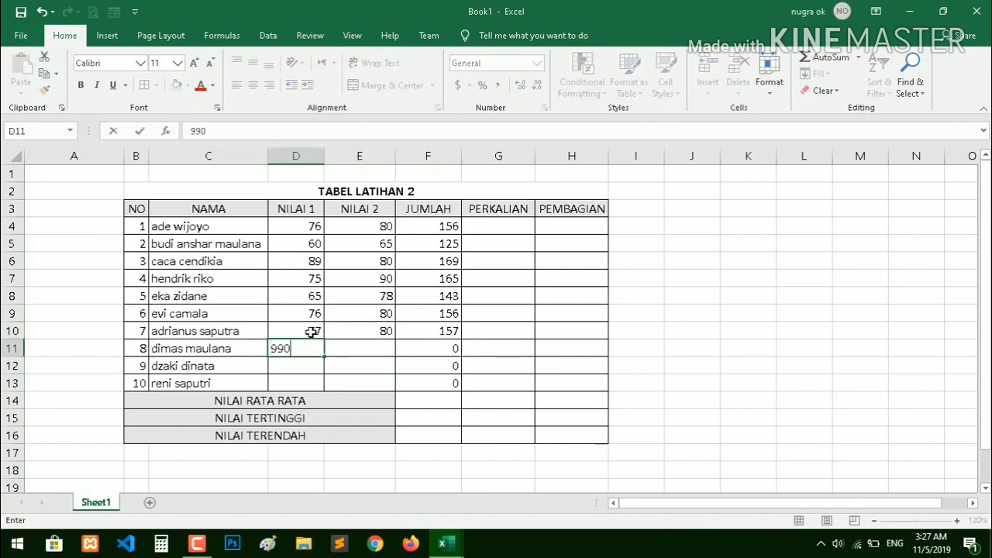
{"action": "key", "text": "Tab"}
{"action": "type", "text": "87"}
{"action": "key", "text": "Down"}
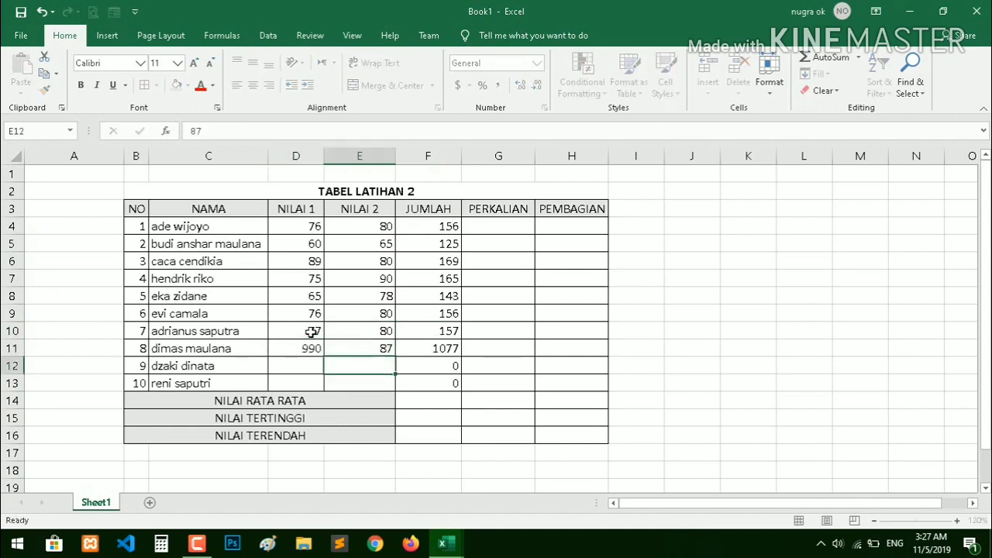
{"action": "key", "text": "Up"}
{"action": "key", "text": "Left"}
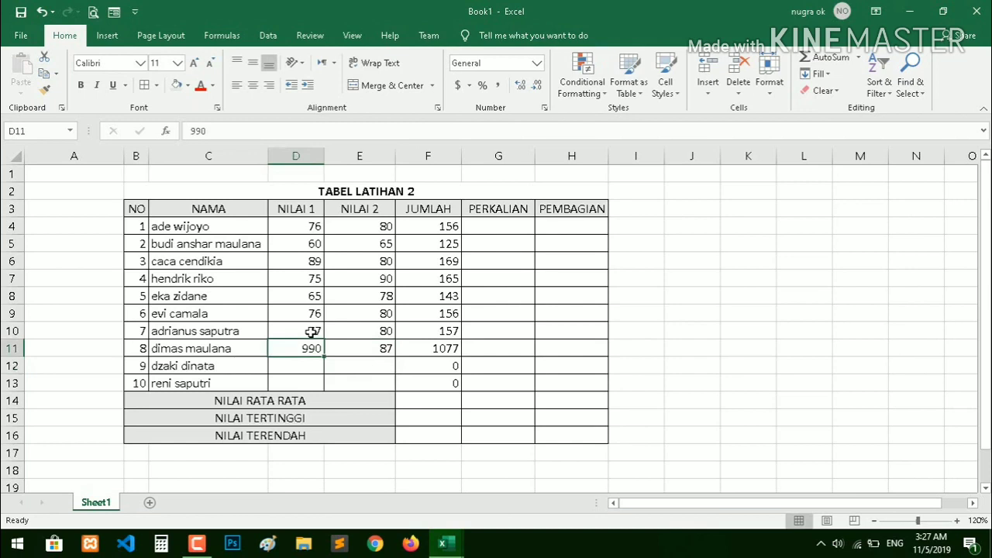
{"action": "type", "text": "90"}
{"action": "key", "text": "Return"}
- Enter scores 76/90 in row 12 and 76/80 in row 13
{"action": "key", "text": "Left"}
{"action": "key", "text": "Right"}
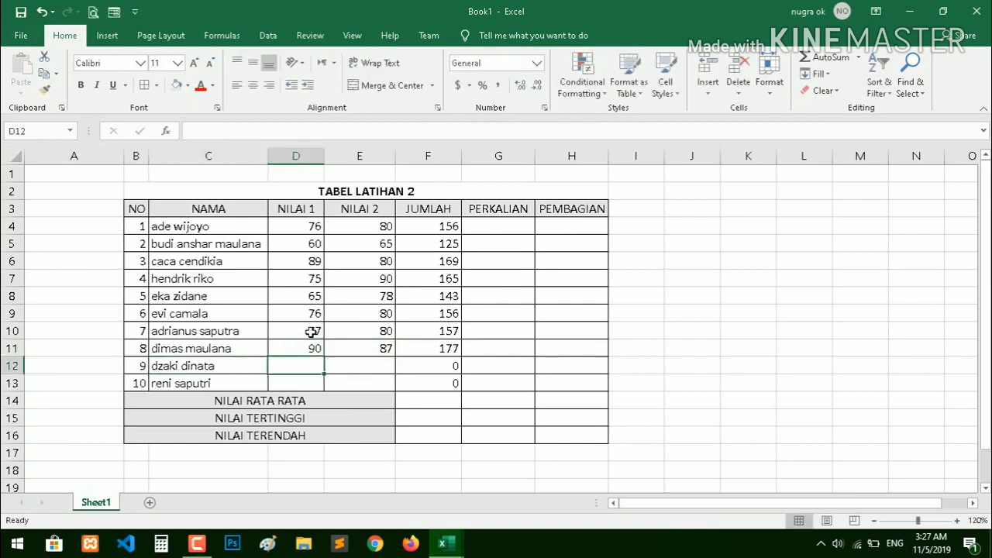
{"action": "type", "text": "76"}
{"action": "key", "text": "Tab"}
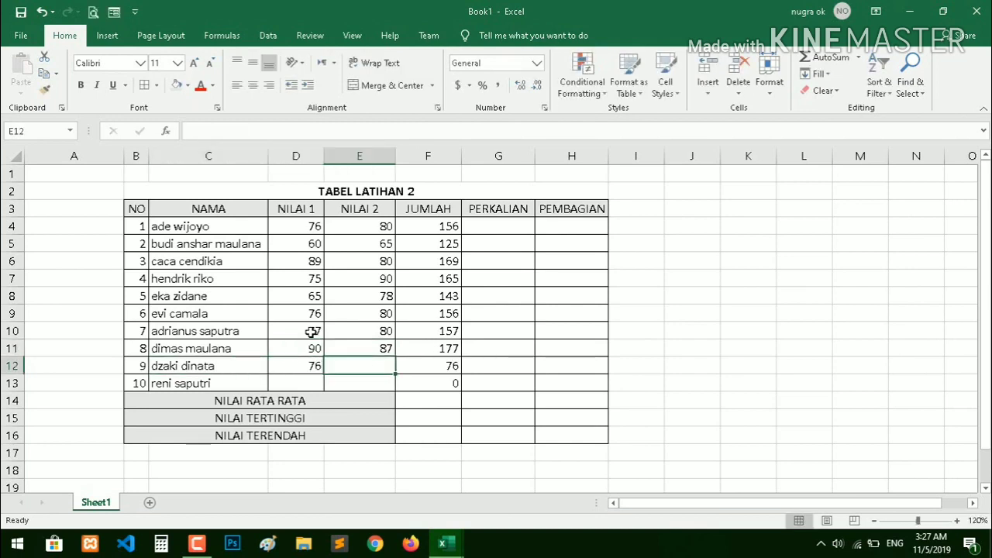
{"action": "type", "text": "90"}
{"action": "key", "text": "Return"}
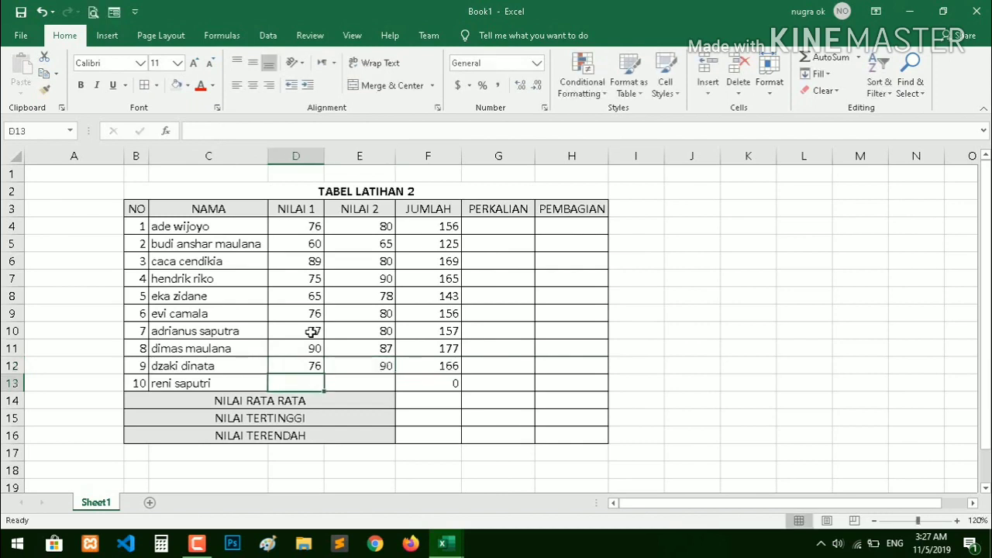
{"action": "type", "text": "76"}
{"action": "key", "text": "Tab"}
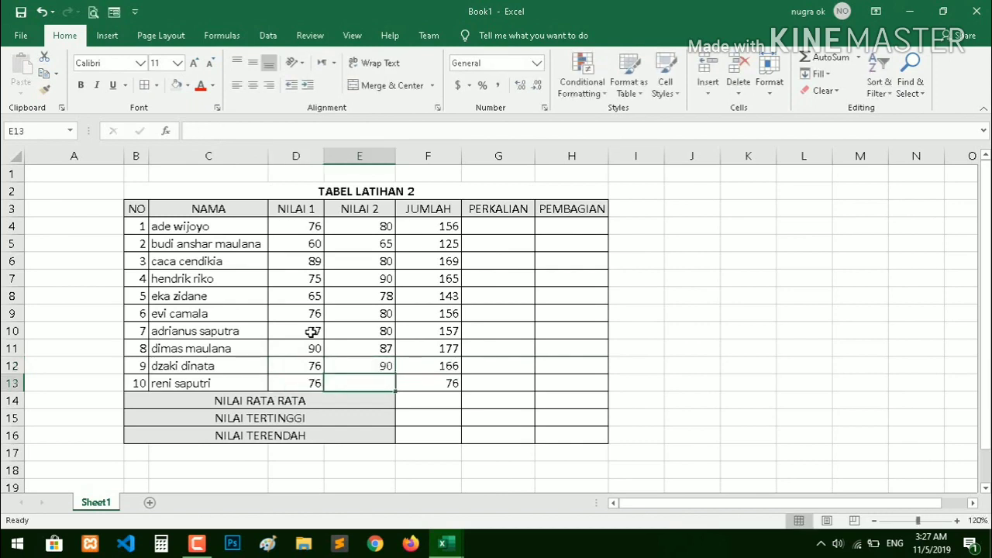
{"action": "type", "text": "80"}
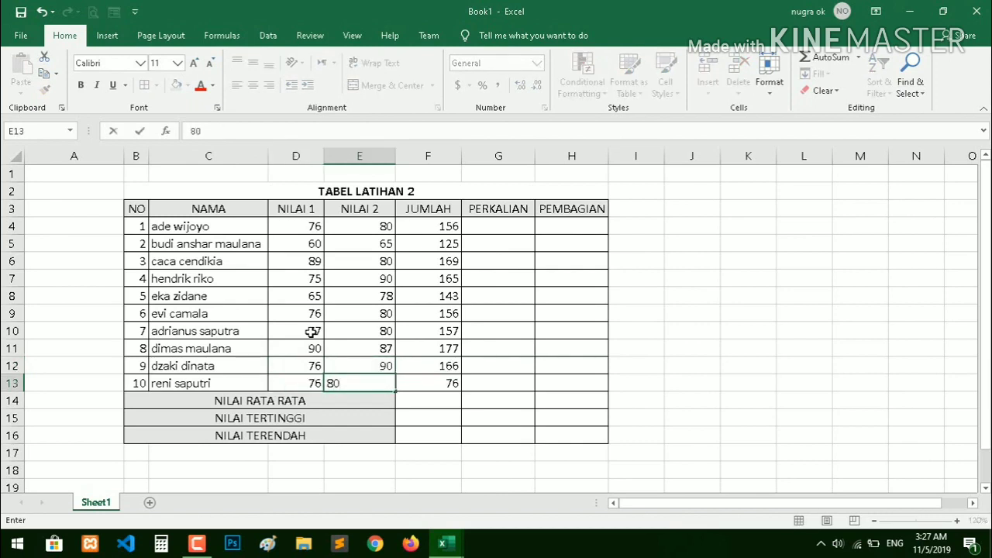
{"action": "key", "text": "Return"}
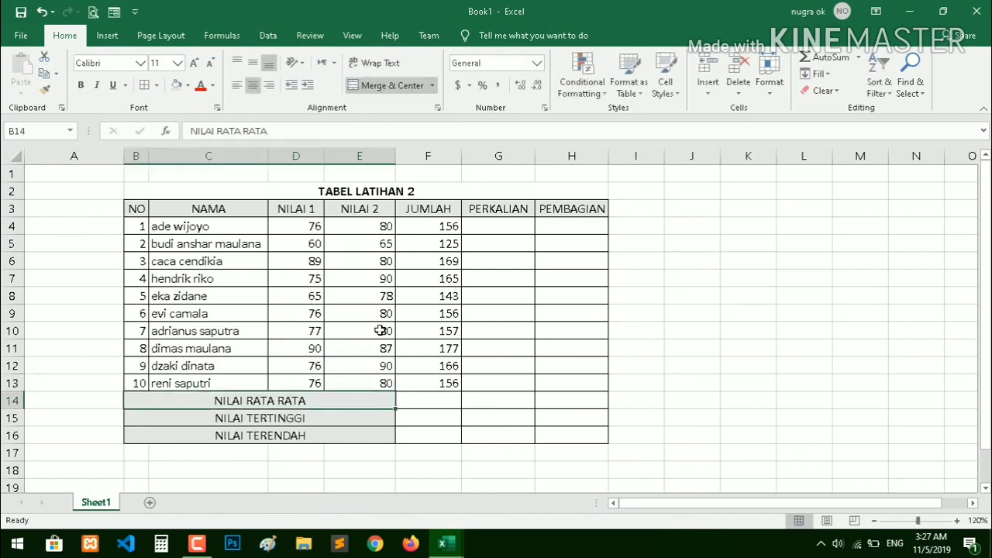
- Enter =D4*E4 in G4 and fill it down through G13
{"action": "left_click", "coordinate": [511, 232]}
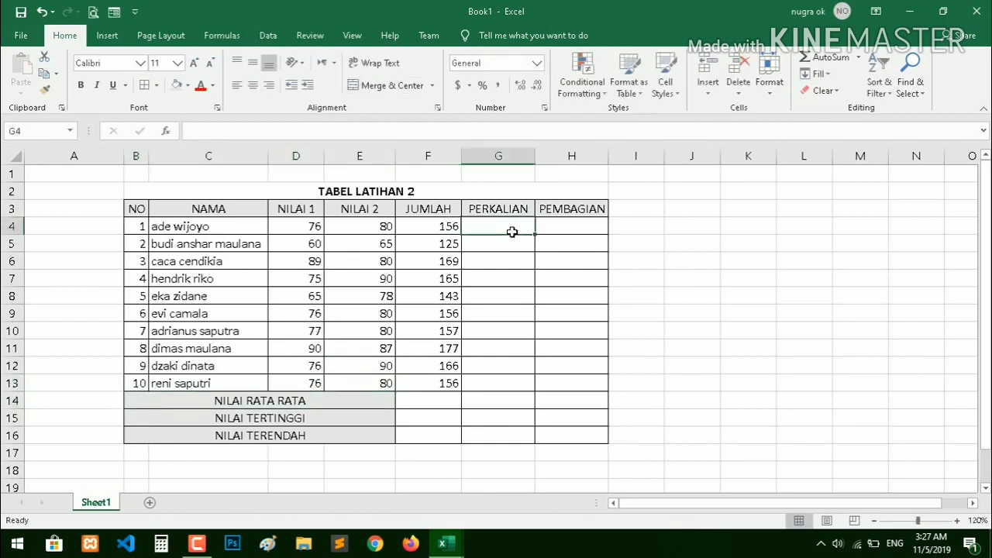
{"action": "type", "text": "="}
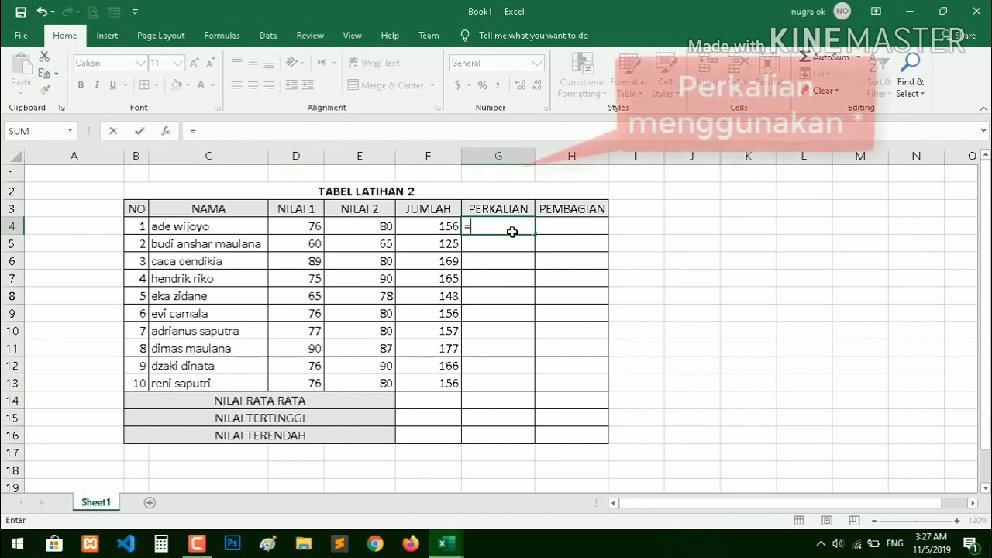
{"action": "left_click", "coordinate": [298, 224]}
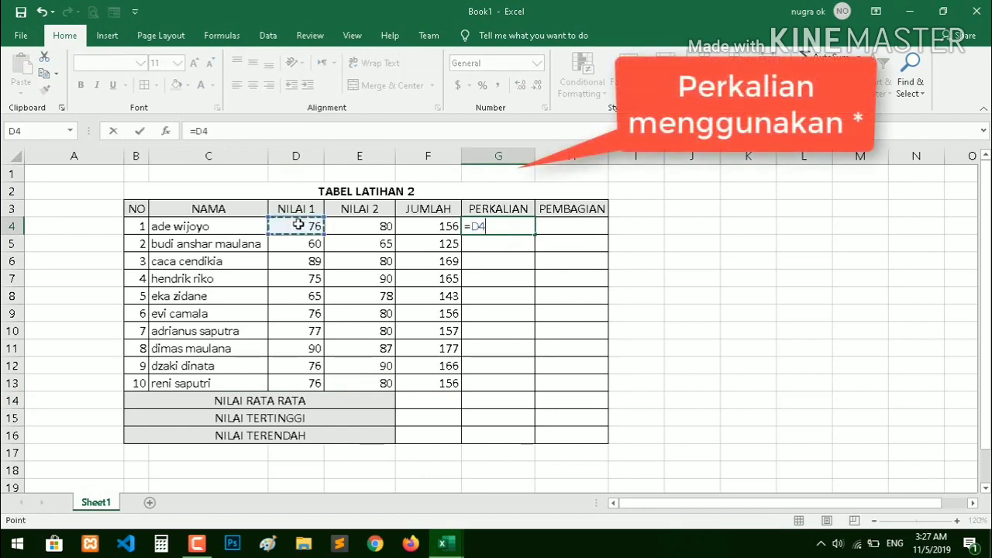
{"action": "type", "text": "*"}
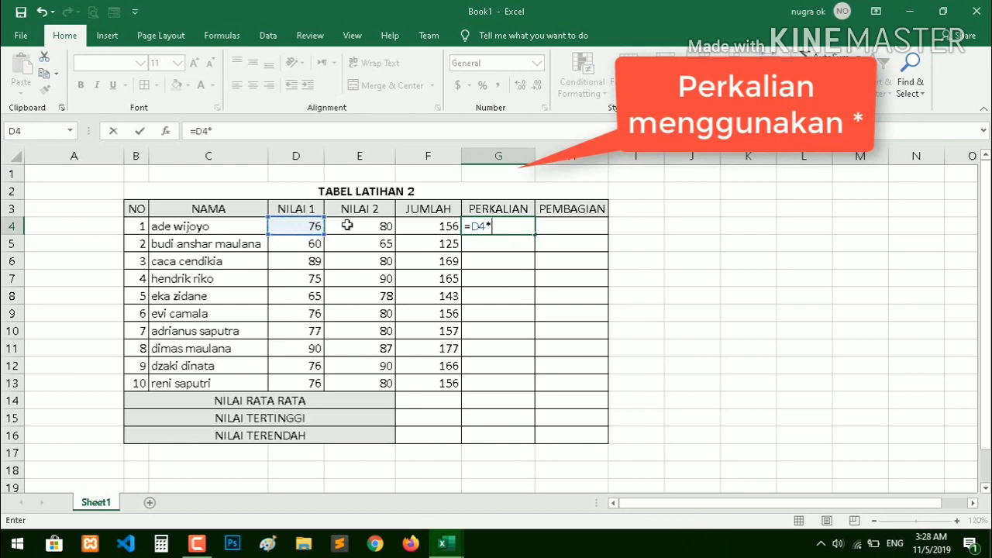
{"action": "left_click", "coordinate": [356, 228]}
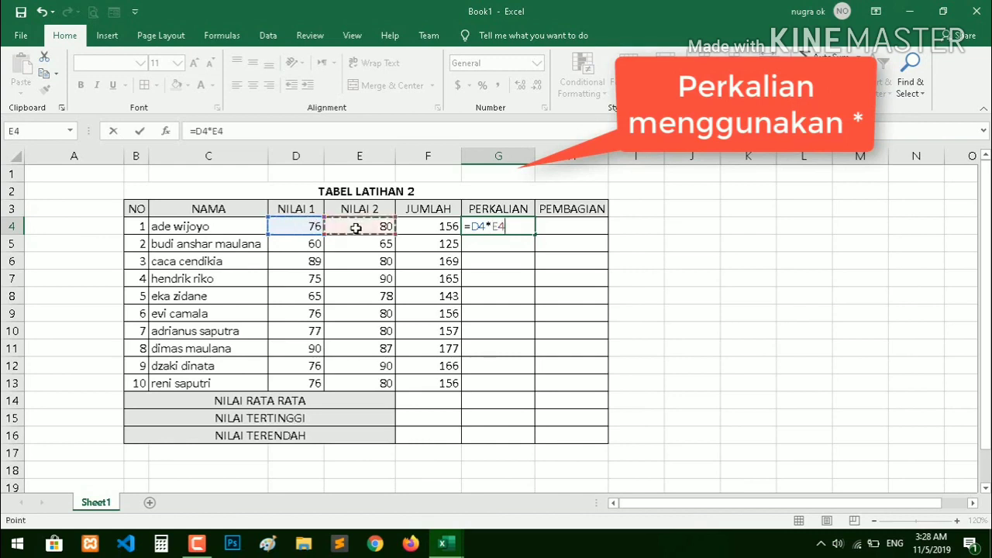
{"action": "key", "text": "Return"}
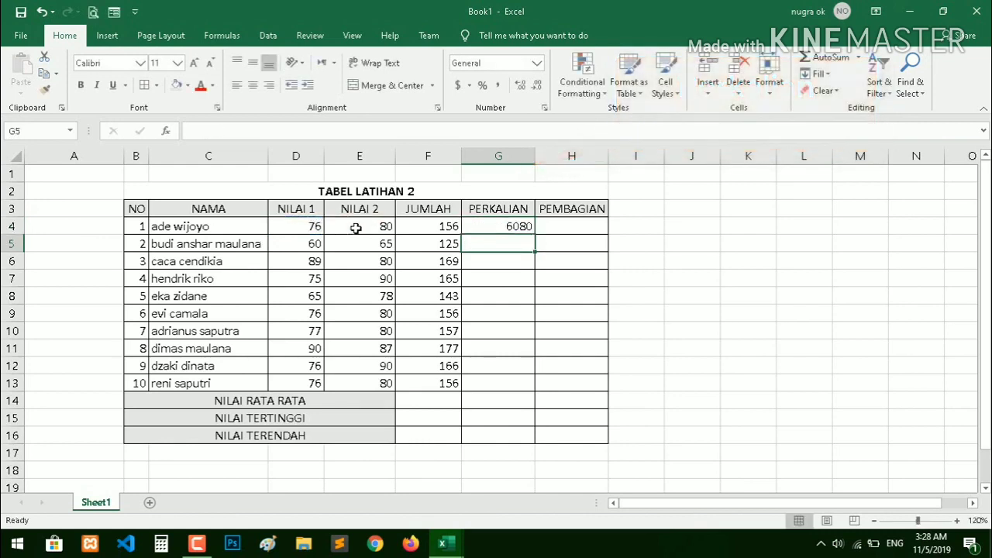
{"action": "left_click", "coordinate": [487, 229]}
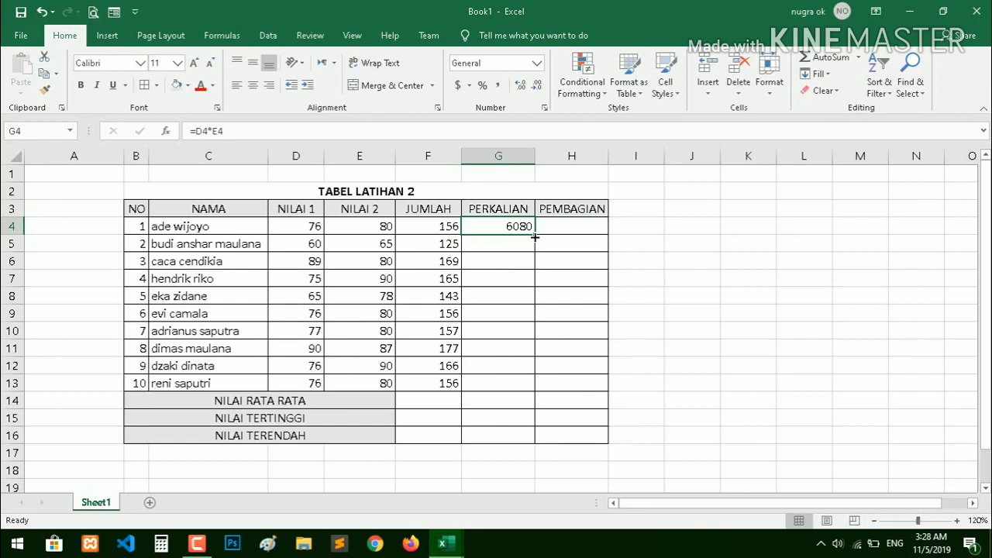
{"action": "left_click_drag", "start_coordinate": [534, 237], "coordinate": [525, 388]}
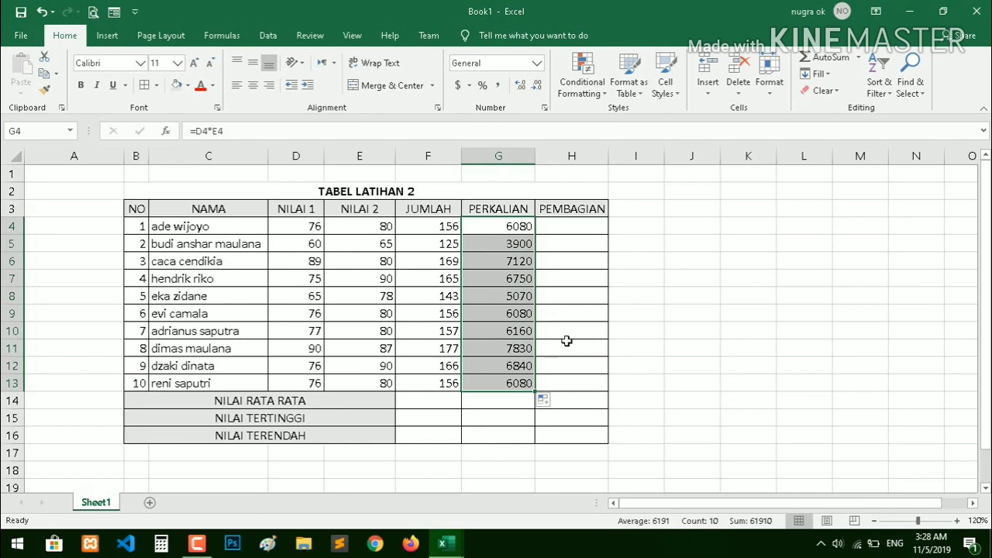
- Enter =D4/E4 in H4 and fill it down to H13 for all ten students
{"action": "left_click", "coordinate": [571, 229]}
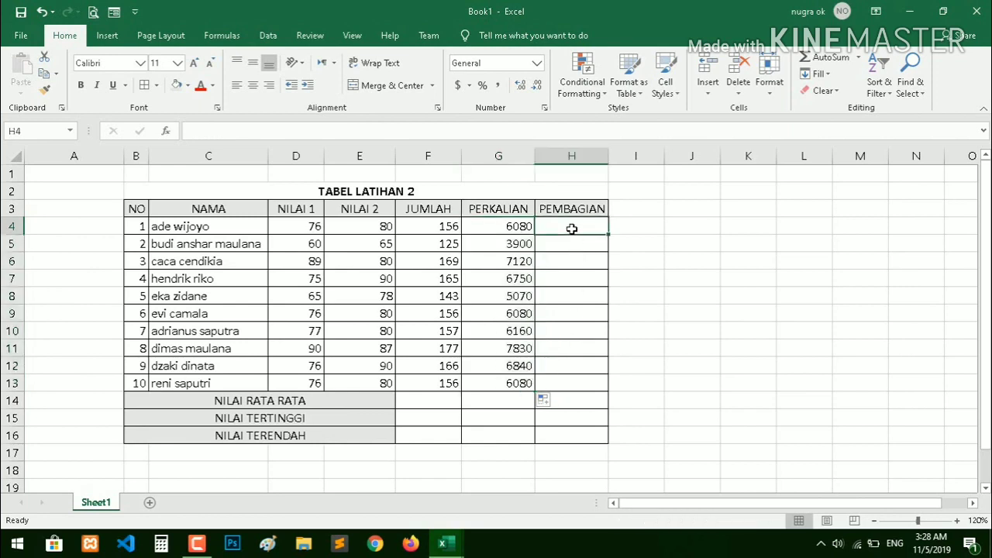
{"action": "type", "text": "="}
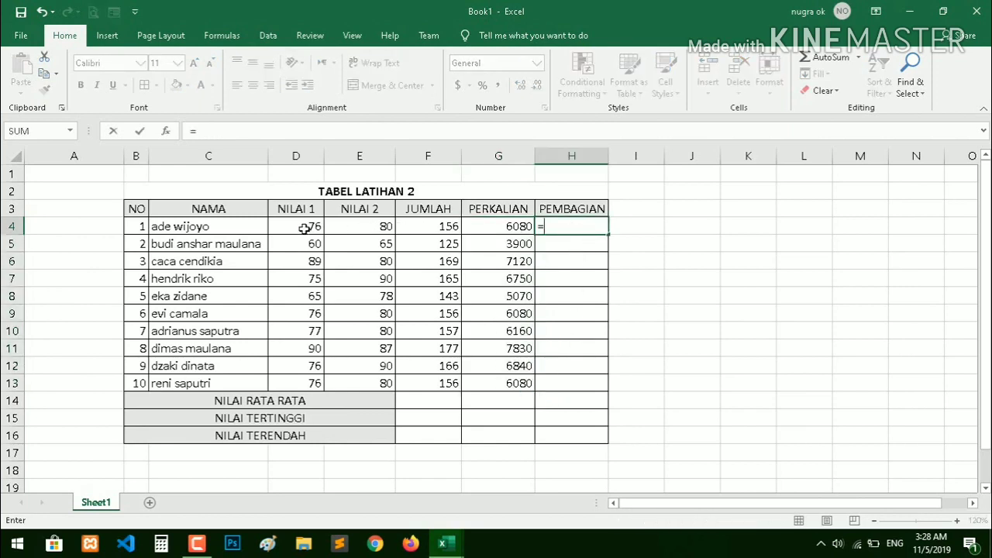
{"action": "left_click", "coordinate": [306, 227]}
{"action": "type", "text": "/"}
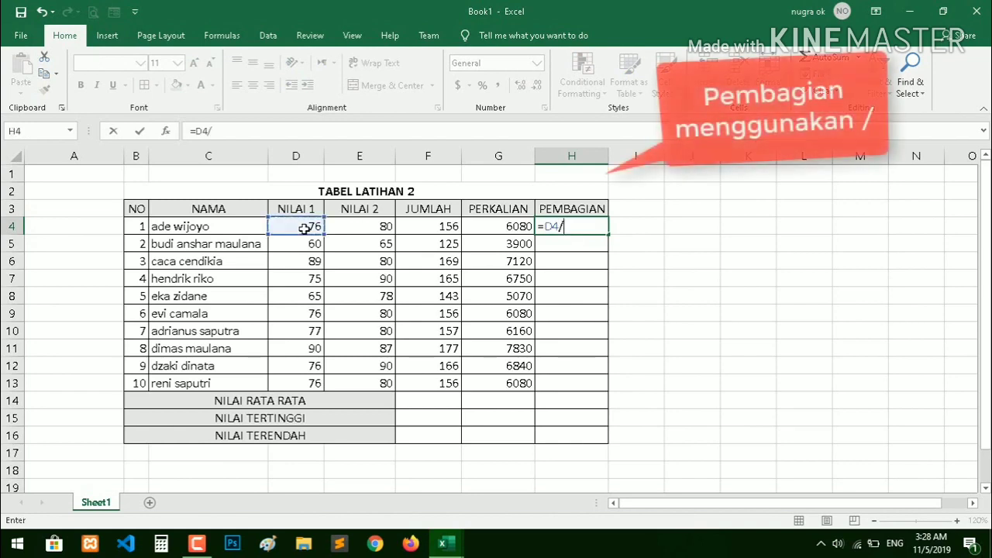
{"action": "left_click", "coordinate": [357, 226]}
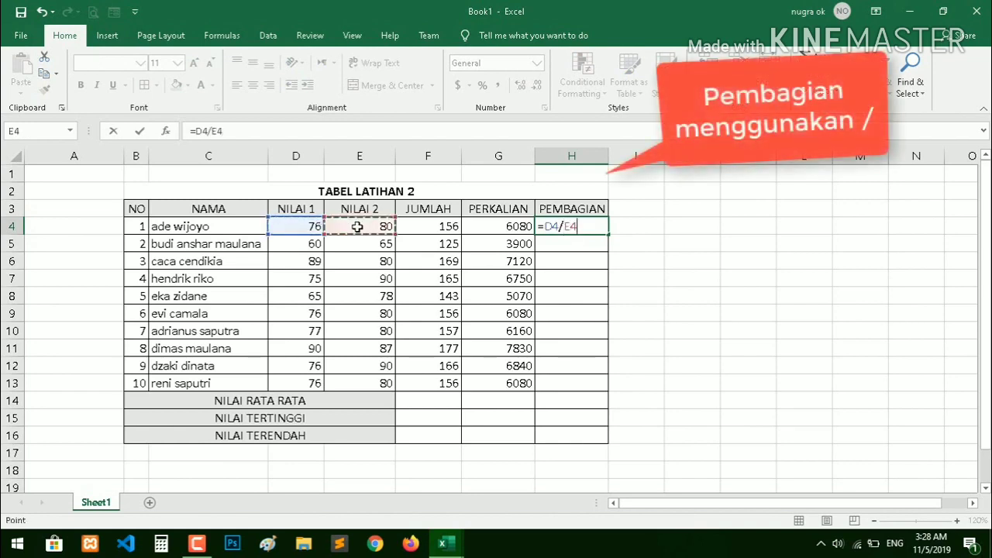
{"action": "key", "text": "Return"}
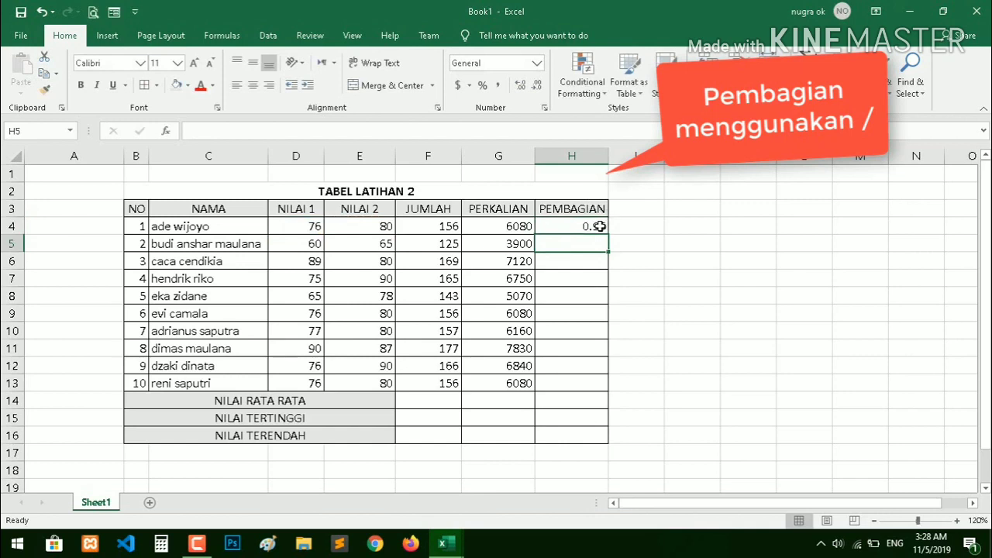
{"action": "left_click", "coordinate": [599, 227]}
{"action": "left_click_drag", "start_coordinate": [608, 235], "coordinate": [606, 392]}
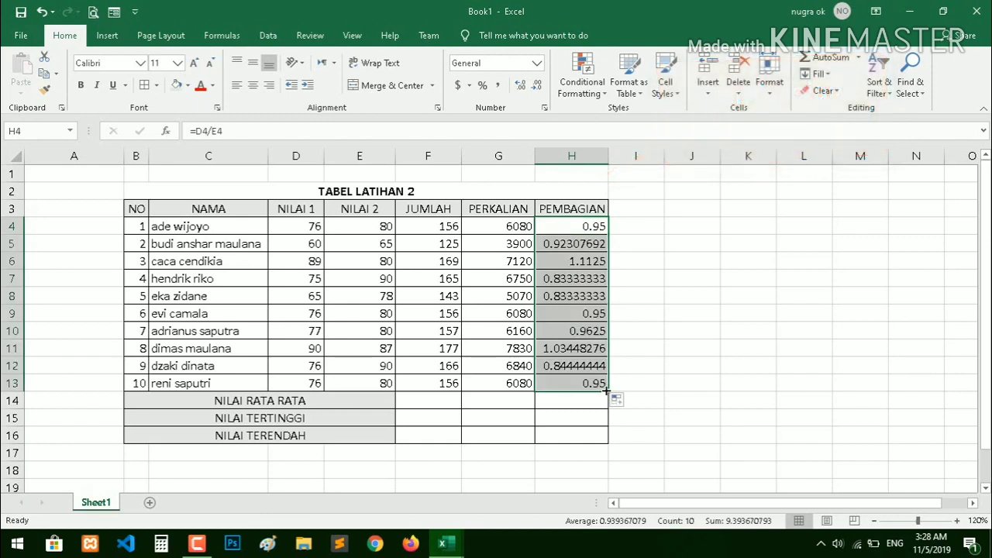
{"action": "left_click", "coordinate": [447, 400]}
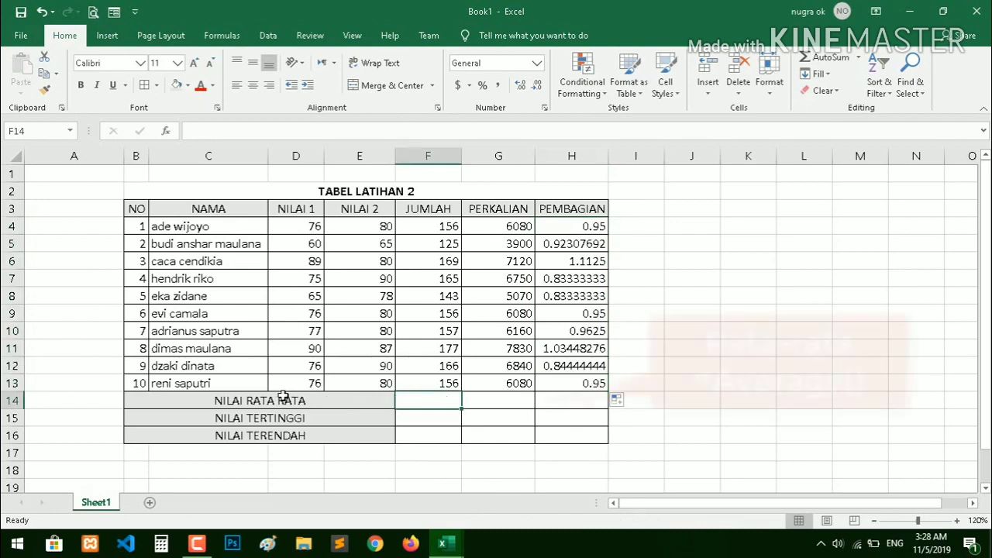
- Put =AVERAGE(F4:F13) in F14 and copy it across to H14, giving 157, 6191 and 0.93936708
{"action": "left_click_drag", "start_coordinate": [284, 398], "coordinate": [294, 433]}
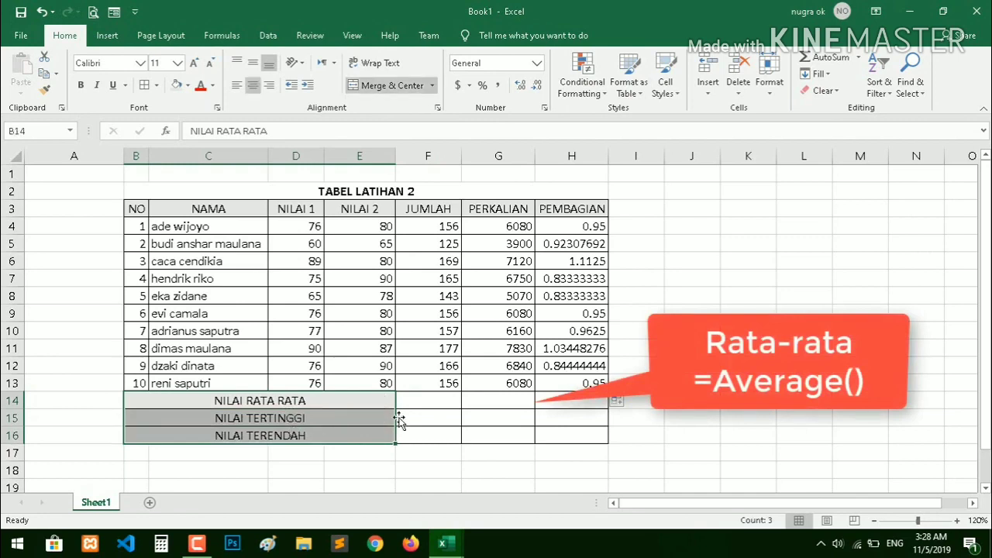
{"action": "left_click", "coordinate": [438, 407]}
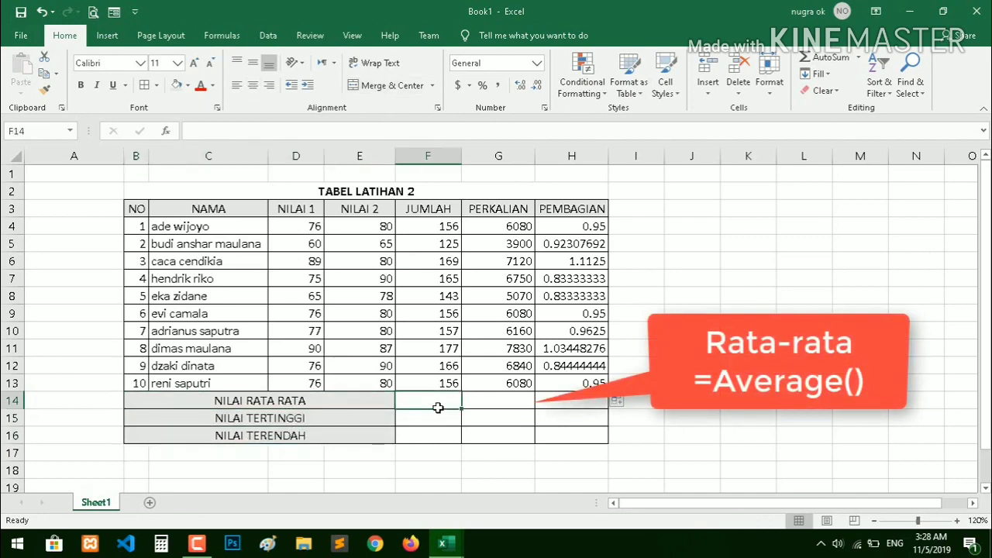
{"action": "type", "text": "="}
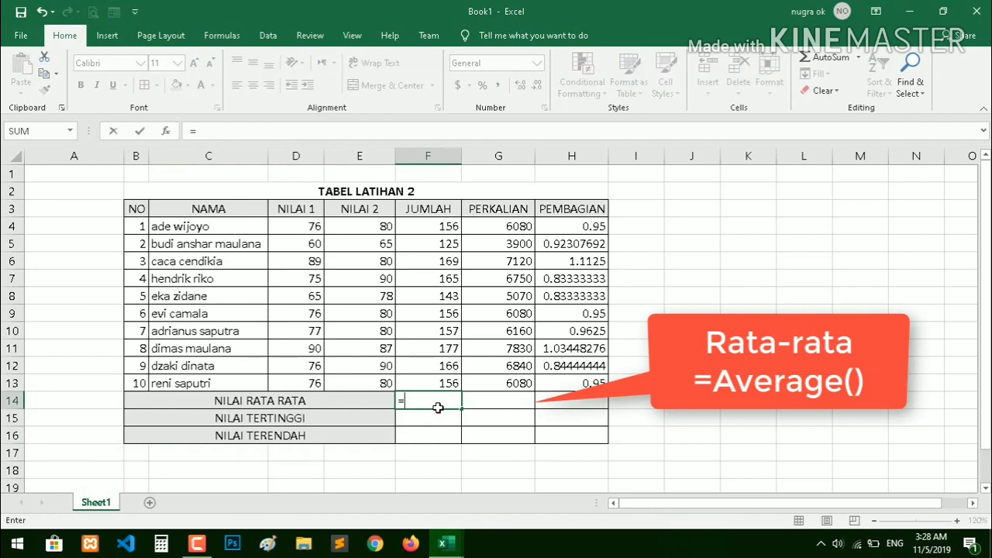
{"action": "type", "text": "("}
{"action": "key", "text": "BackSpace"}
{"action": "type", "text": "AVE"}
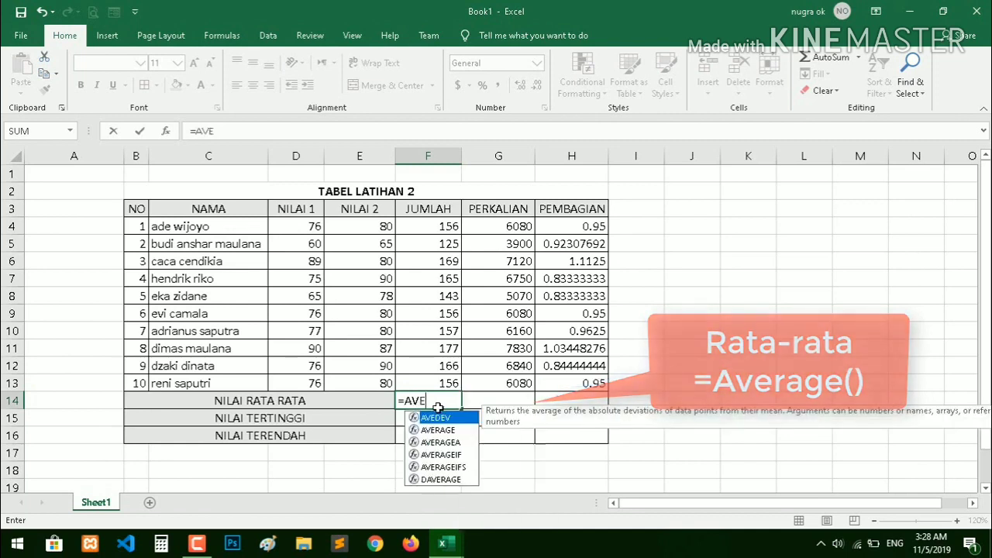
{"action": "key", "text": "Down"}
{"action": "key", "text": "Tab"}
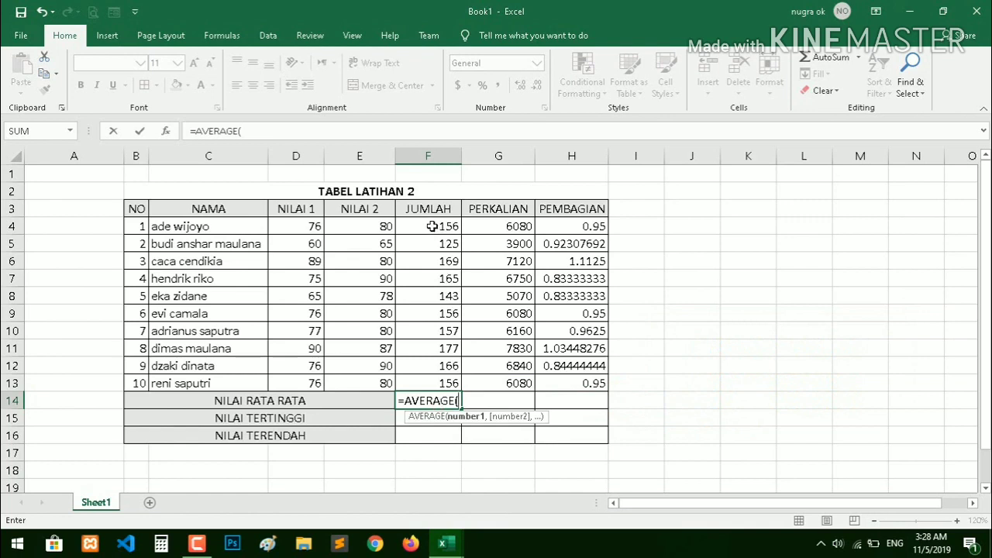
{"action": "left_click_drag", "start_coordinate": [431, 226], "coordinate": [430, 383]}
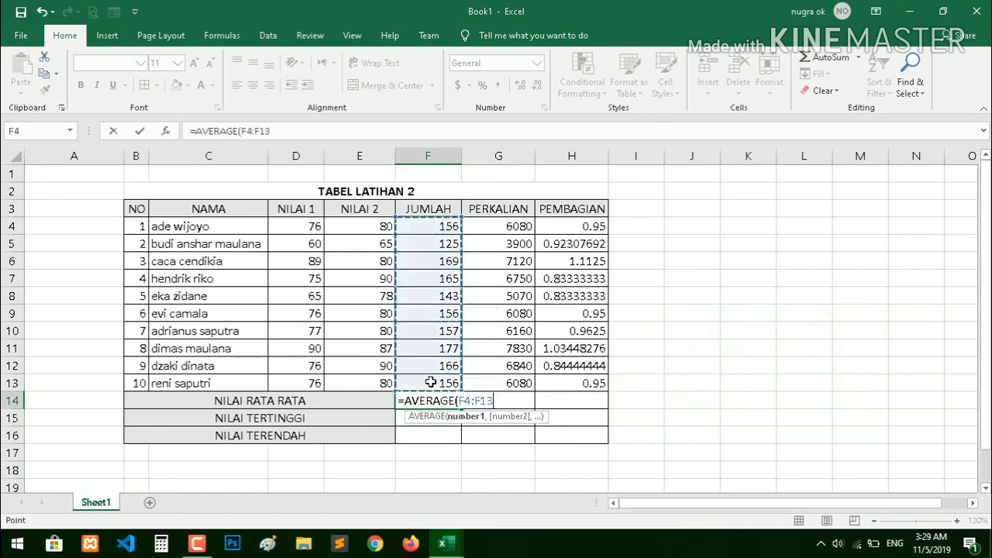
{"action": "key", "text": "Return"}
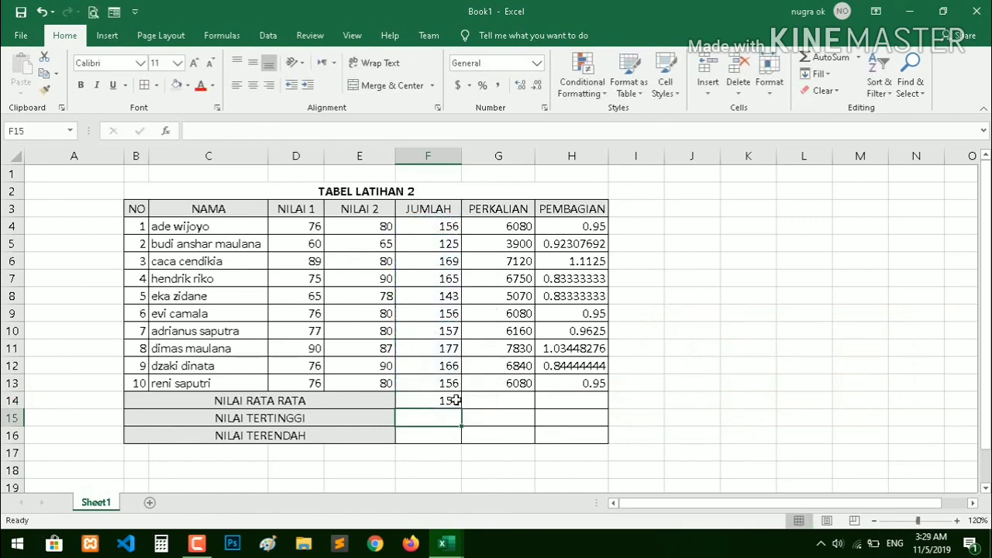
{"action": "left_click", "coordinate": [456, 400]}
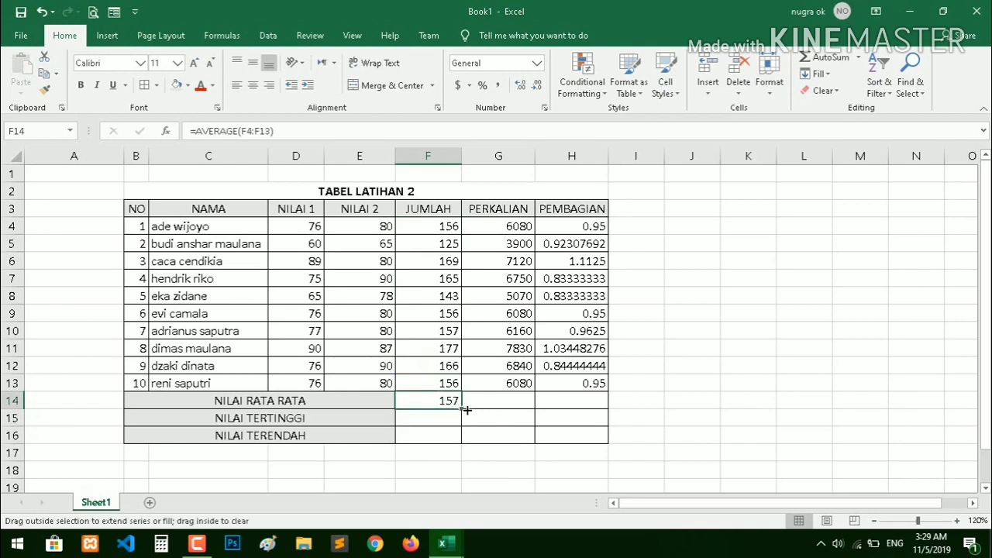
{"action": "left_click_drag", "start_coordinate": [462, 410], "coordinate": [586, 402]}
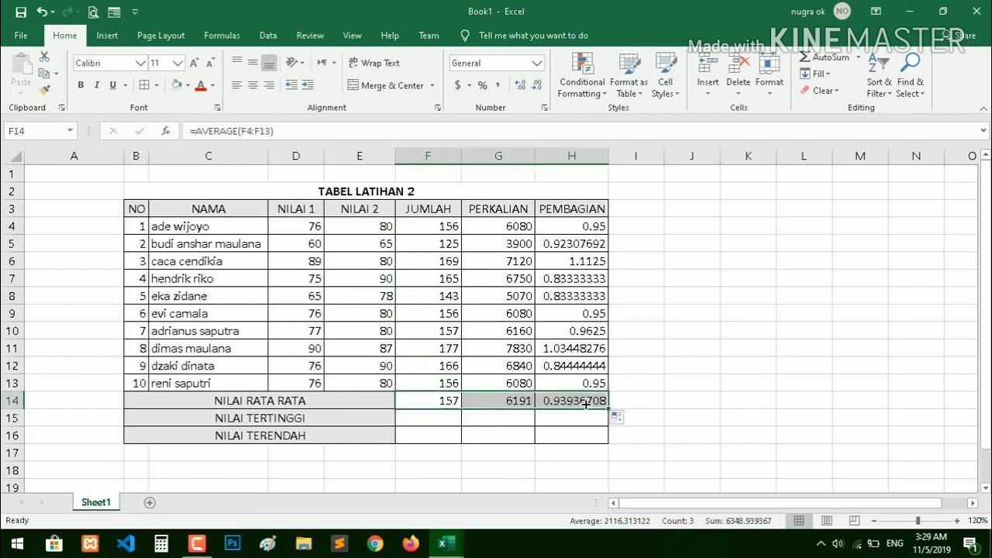
{"action": "left_click", "coordinate": [440, 421]}
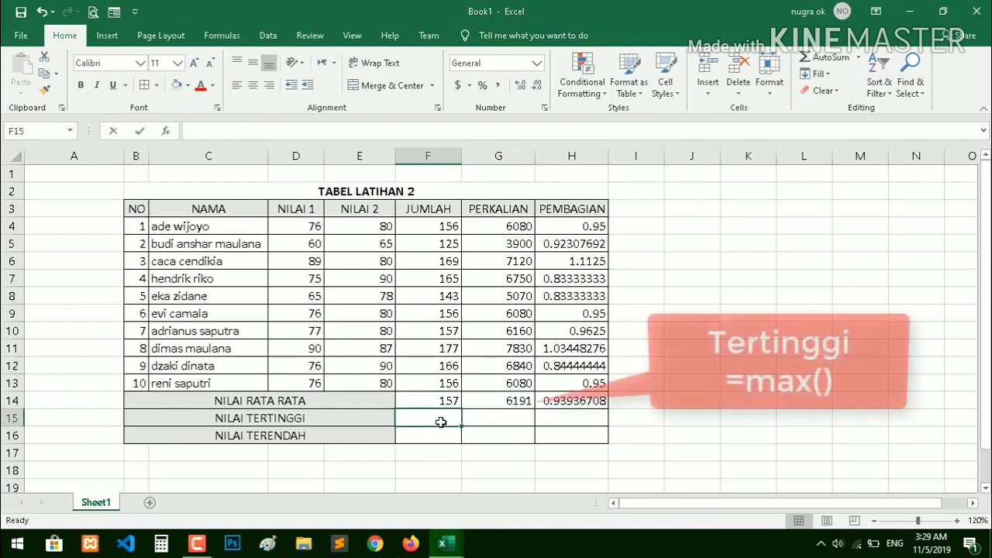
- Enter =MAX(F4:F13) in F15 and copy it across to H15, showing 177, 7830 and 1.1125
{"action": "type", "text": "=MA"}
{"action": "key", "text": "Down"}
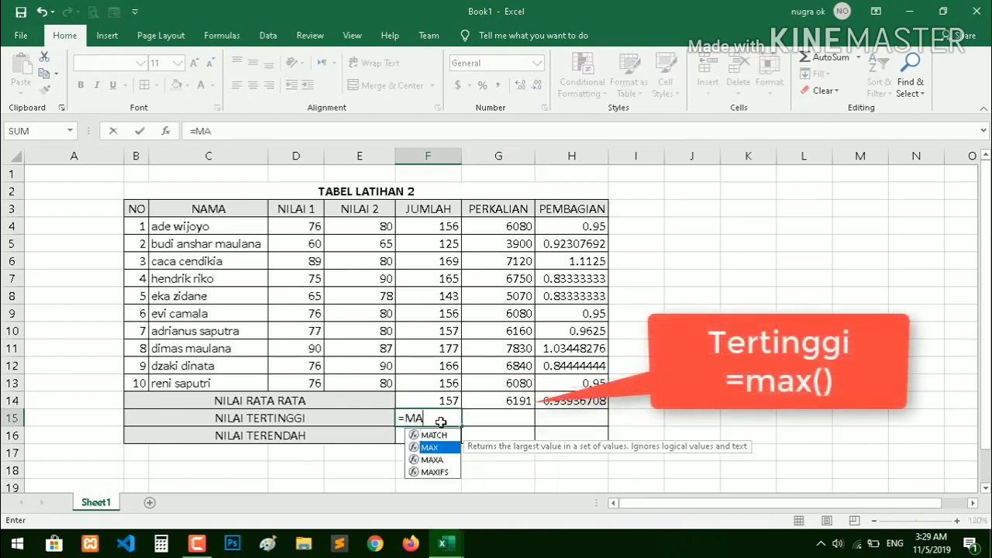
{"action": "key", "text": "Tab"}
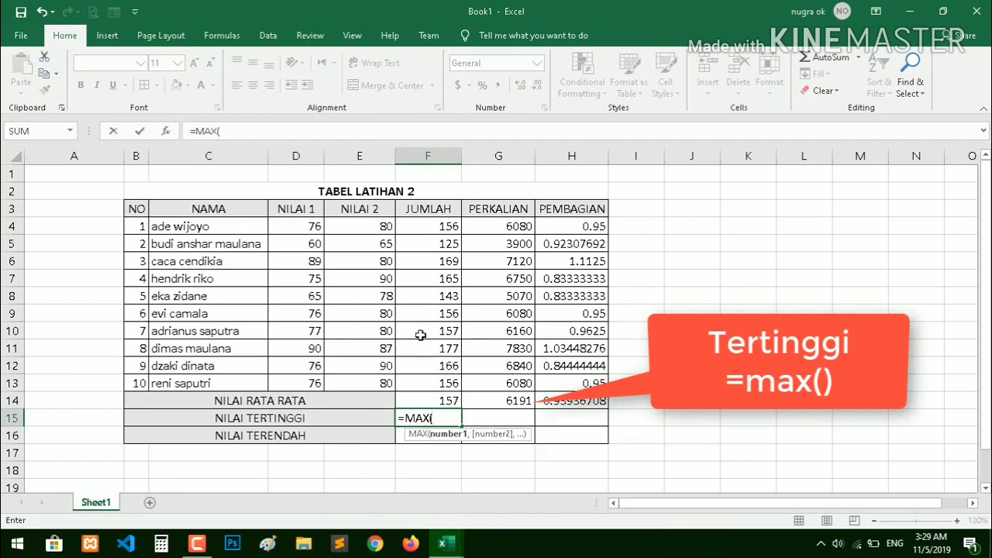
{"action": "left_click", "coordinate": [442, 228]}
{"action": "left_click_drag", "start_coordinate": [442, 227], "coordinate": [442, 382]}
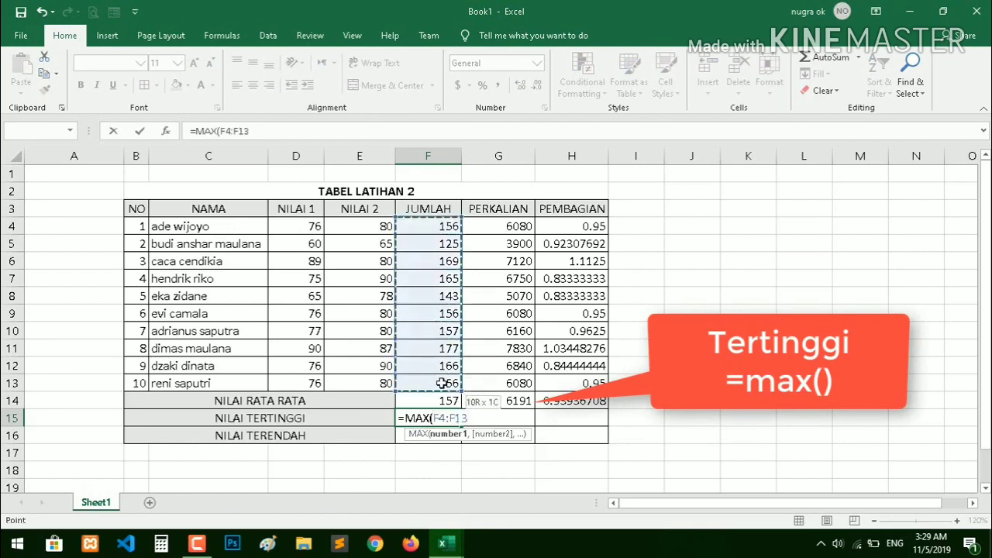
{"action": "key", "text": "Return"}
{"action": "left_click", "coordinate": [451, 418]}
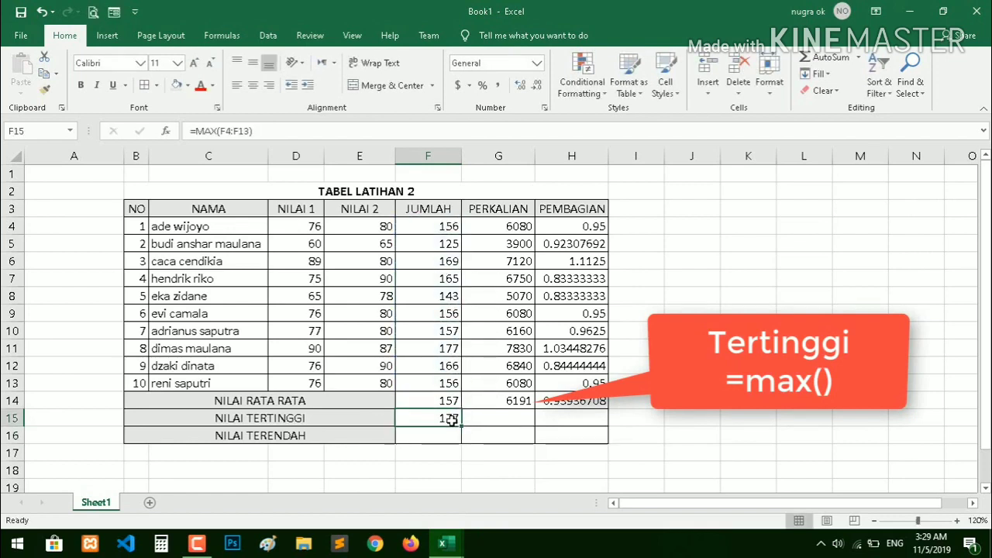
{"action": "left_click_drag", "start_coordinate": [460, 425], "coordinate": [571, 422]}
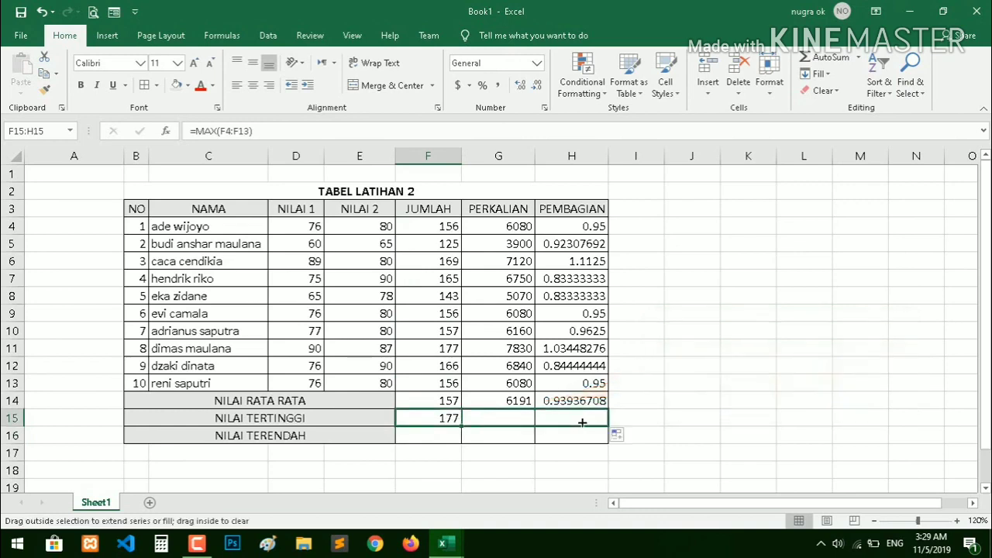
{"action": "left_click", "coordinate": [449, 438]}
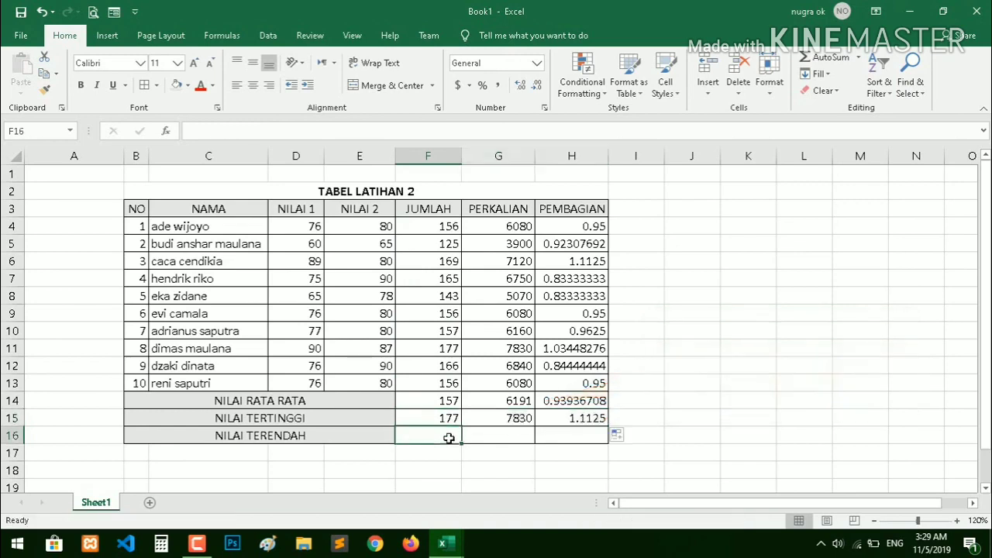
- Enter =MIN(F4:F13) in F16, copy it across to H16, then select H4:H16
{"action": "type", "text": "=M"}
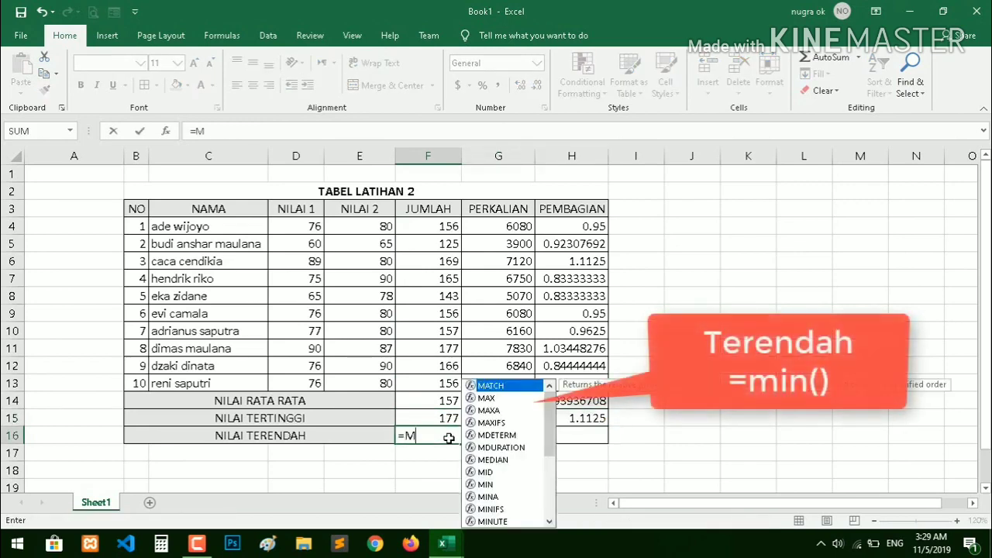
{"action": "type", "text": "IN("}
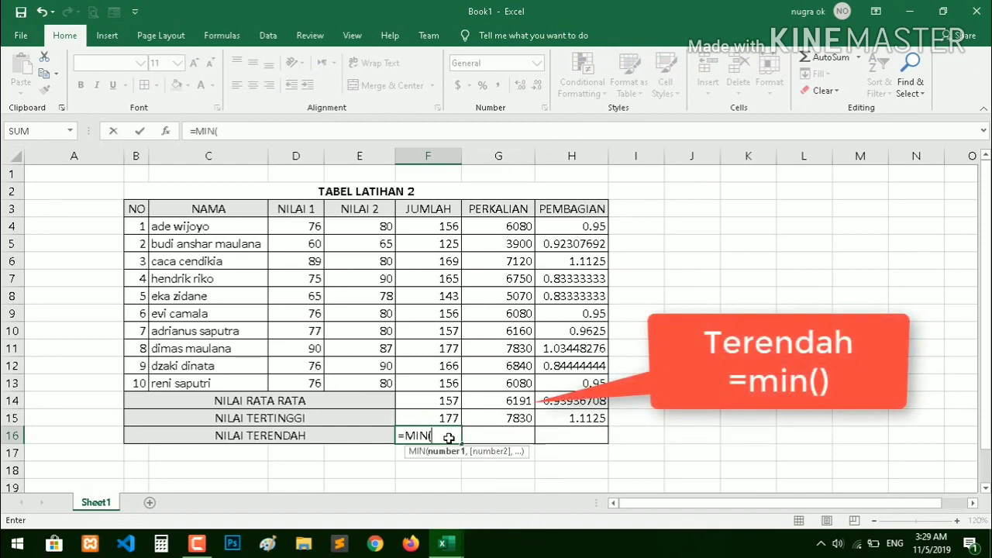
{"action": "left_click", "coordinate": [449, 230]}
{"action": "left_click_drag", "start_coordinate": [448, 237], "coordinate": [428, 379]}
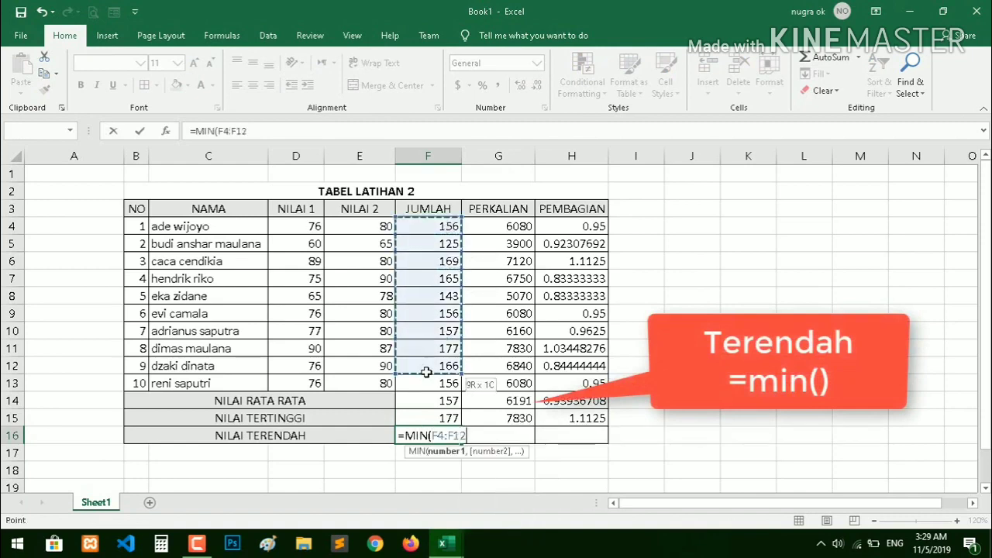
{"action": "key", "text": "Return"}
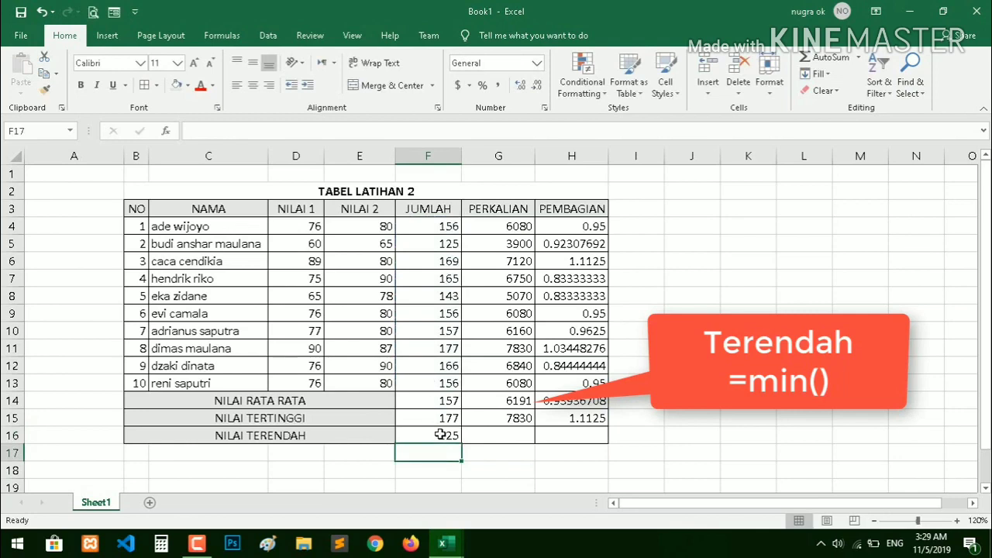
{"action": "left_click", "coordinate": [440, 434]}
{"action": "left_click_drag", "start_coordinate": [460, 446], "coordinate": [574, 440]}
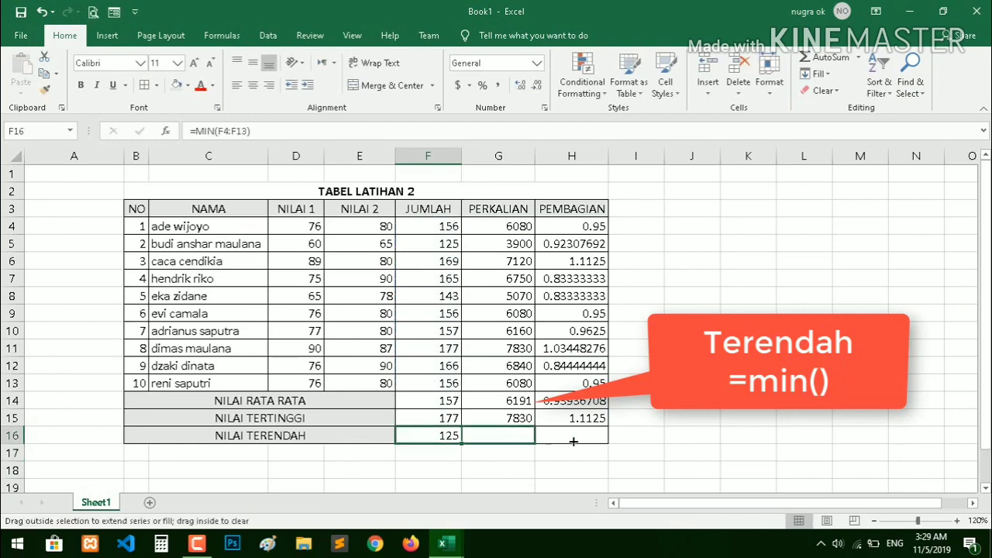
{"action": "left_click", "coordinate": [701, 386]}
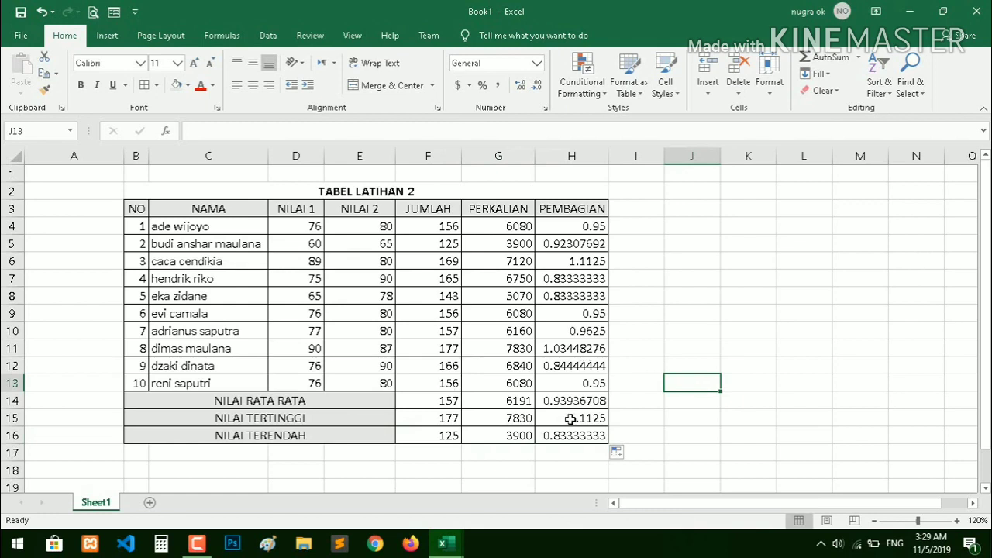
{"action": "left_click_drag", "start_coordinate": [587, 229], "coordinate": [589, 430]}
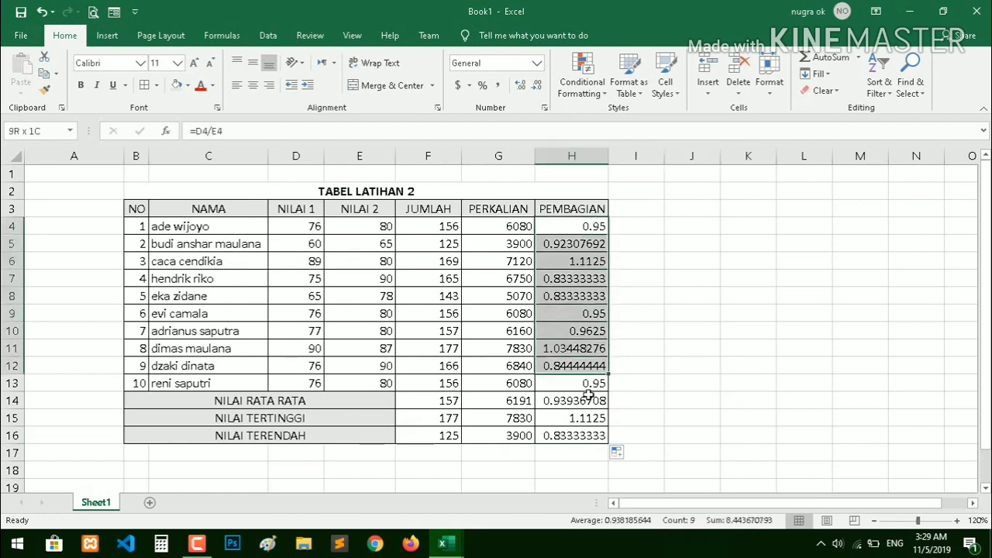
- Show the PEMBAGIAN values in H4:H16 with one decimal place, e.g. 1.0, 0.9, 1.1, 0.8
{"action": "left_click", "coordinate": [534, 91]}
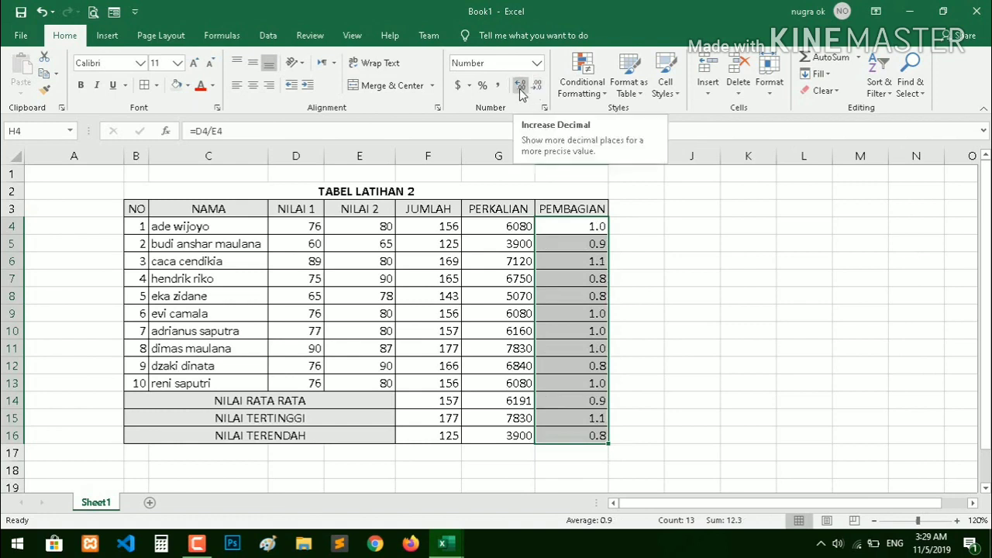
{"action": "left_click", "coordinate": [520, 90]}
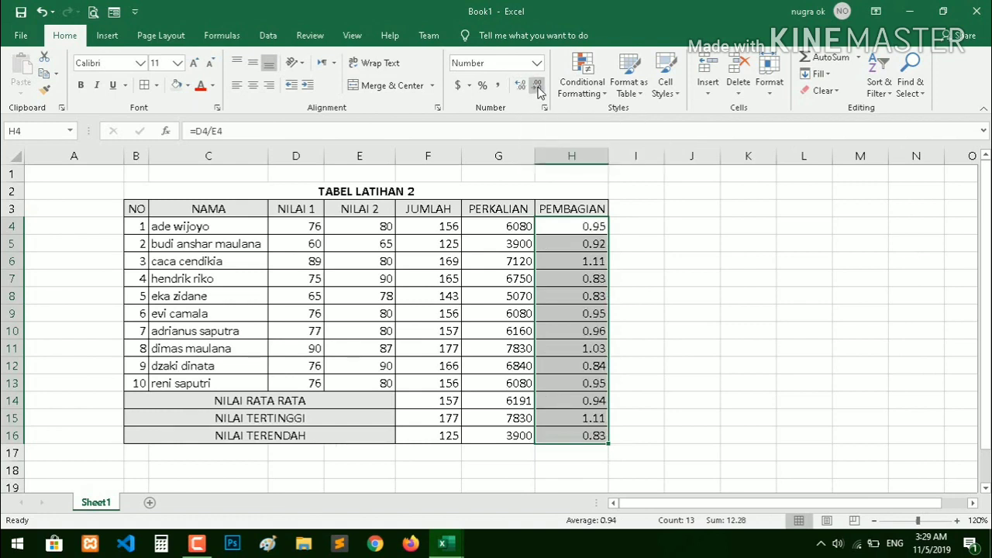
{"action": "left_click", "coordinate": [538, 88]}
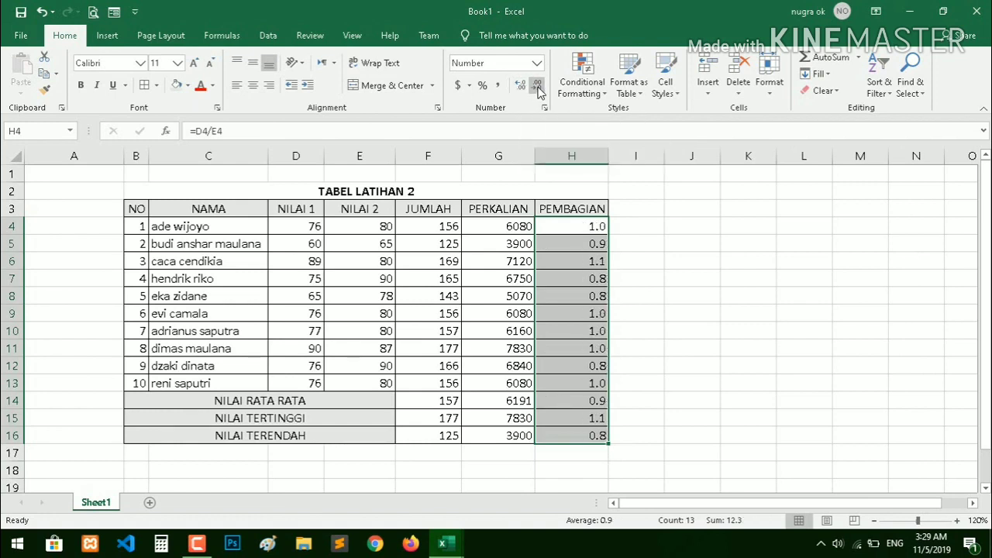
{"action": "left_click", "coordinate": [539, 279]}
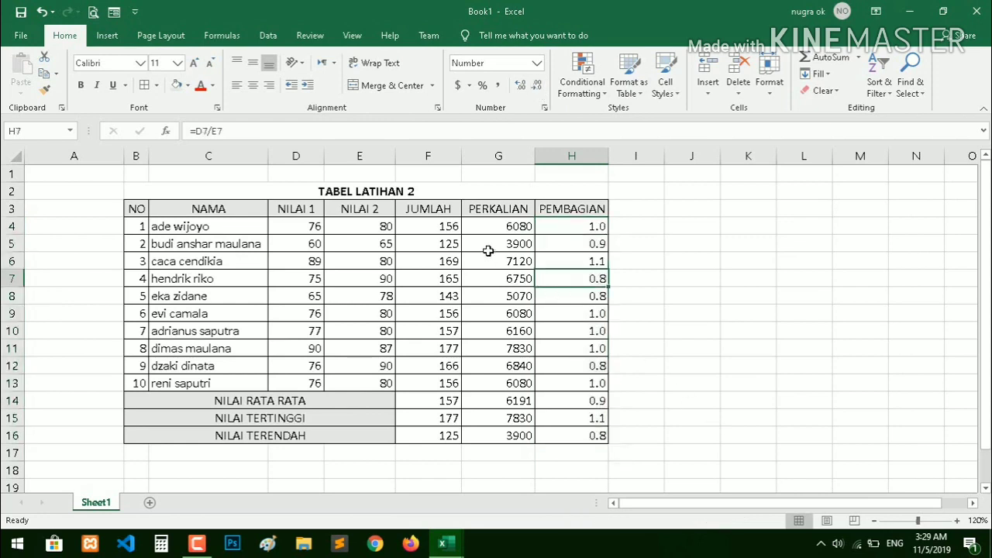
{"action": "left_click", "coordinate": [454, 232]}
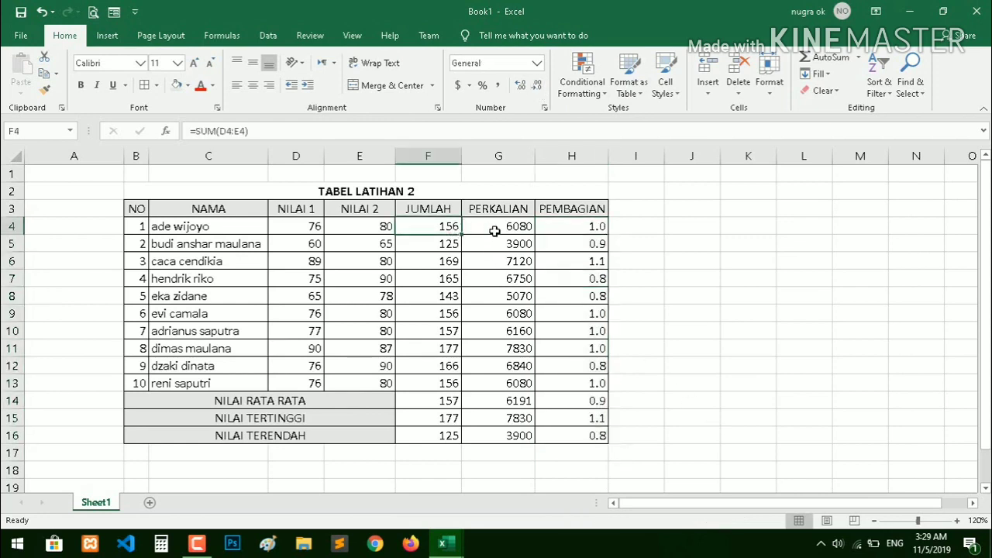
{"action": "left_click", "coordinate": [494, 228]}
{"action": "left_click", "coordinate": [572, 233]}
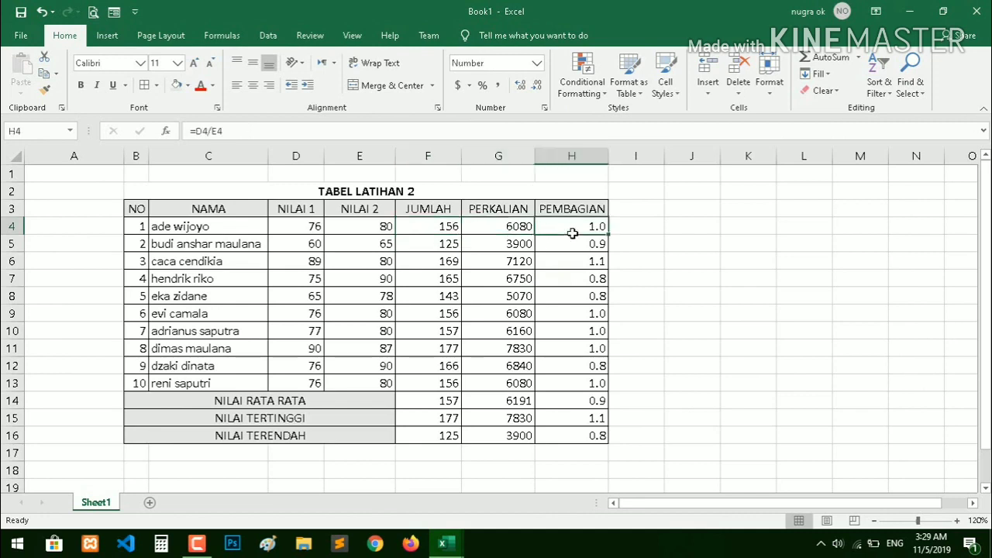
{"action": "left_click", "coordinate": [441, 406]}
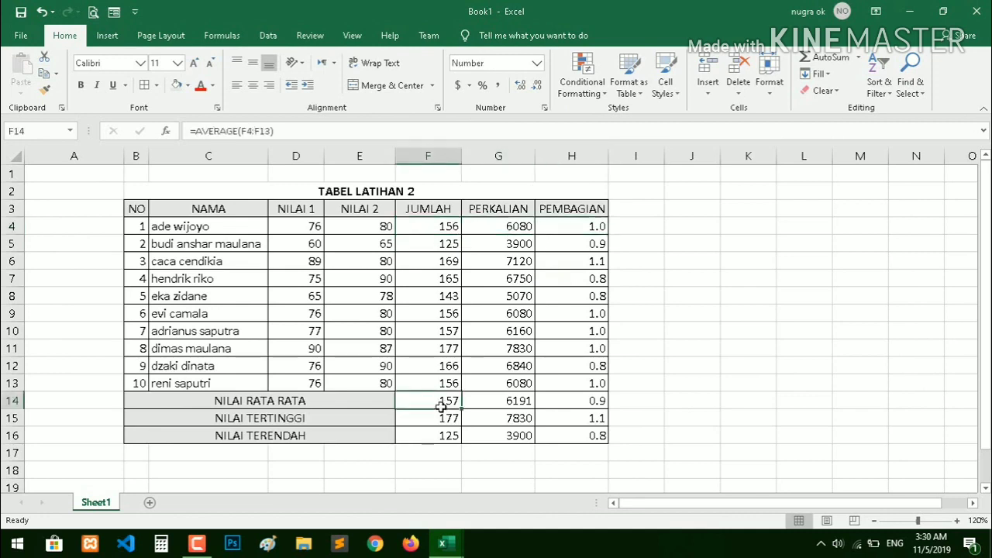
{"action": "left_click", "coordinate": [441, 419]}
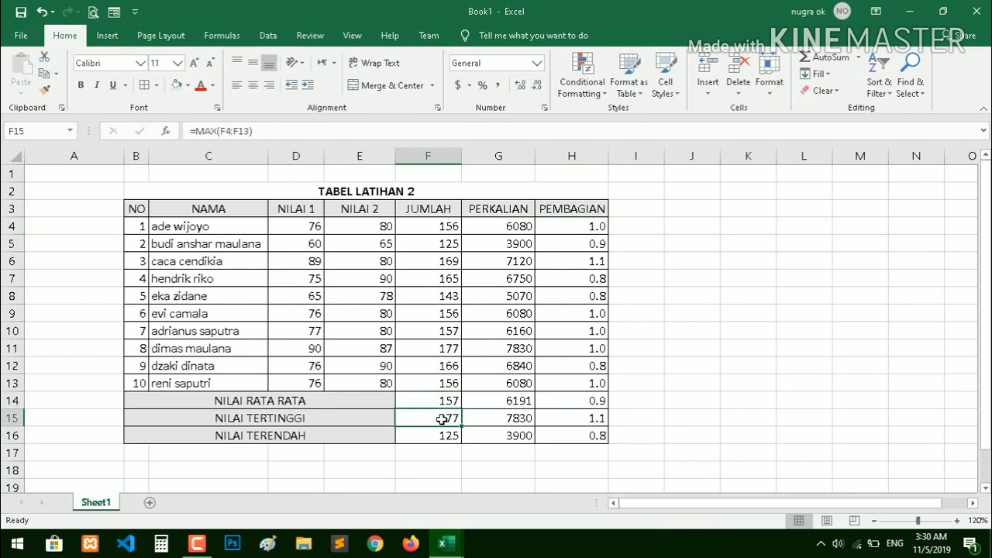
{"action": "left_click", "coordinate": [445, 441]}
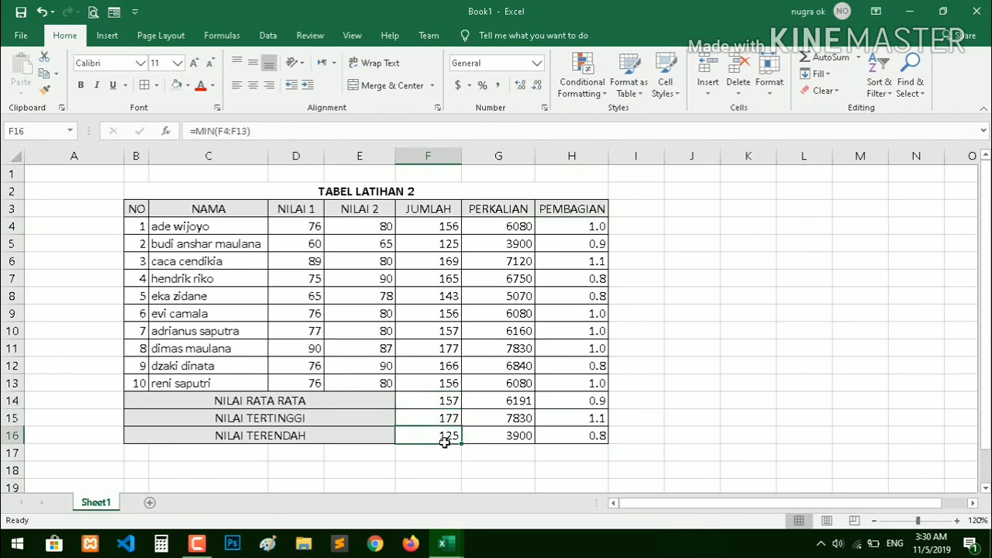
{"action": "left_click", "coordinate": [723, 365]}
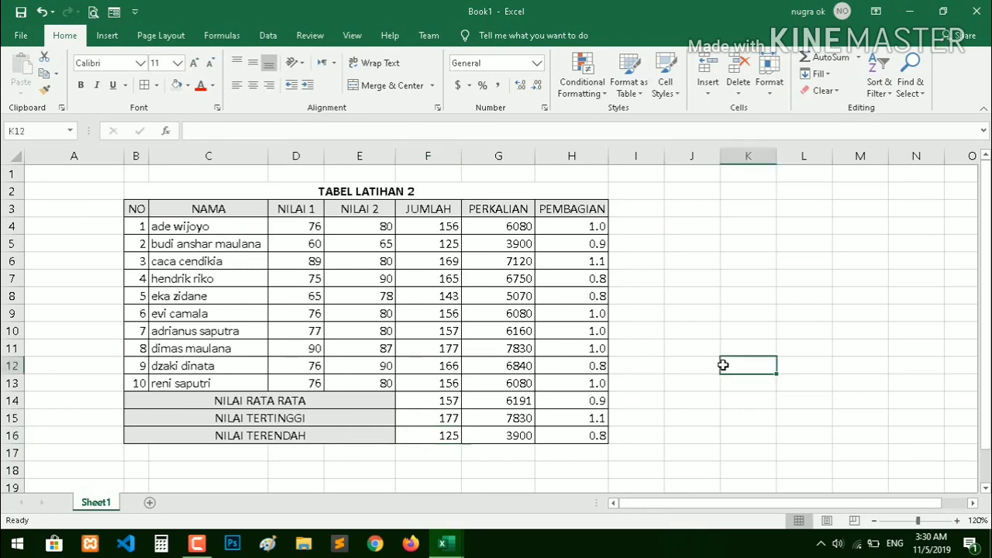
{"action": "left_click", "coordinate": [675, 268]}
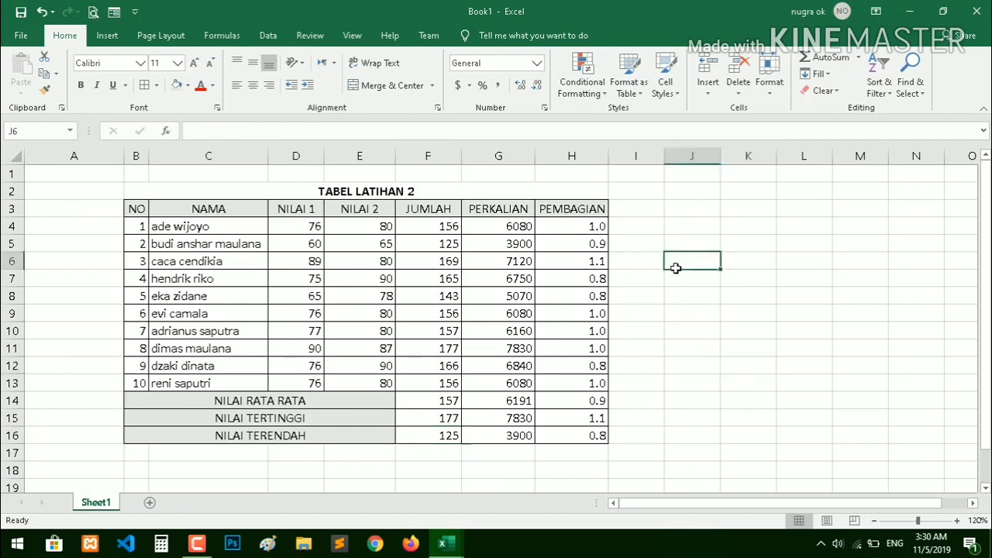